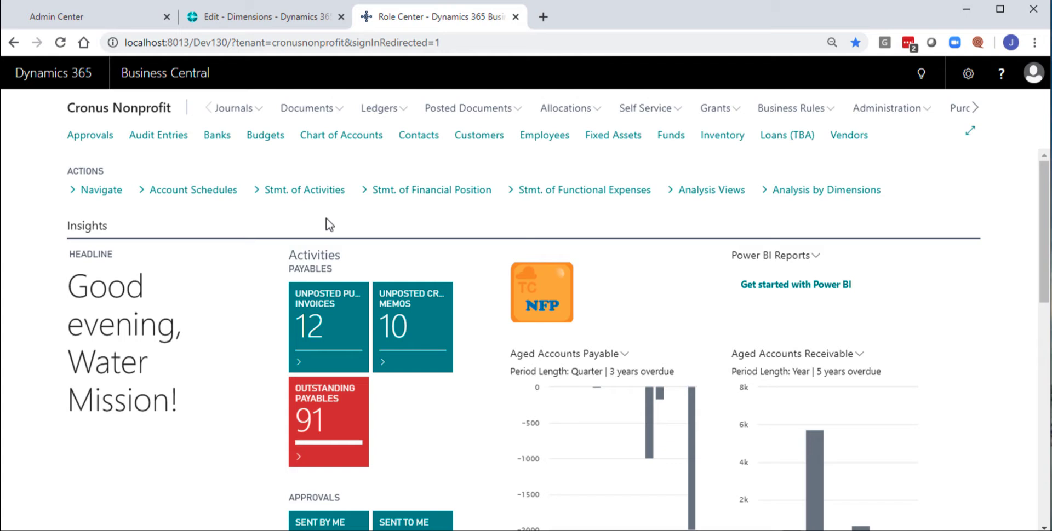
- Open the DEFAULT batch from the General Journals list
left_click(238, 110)
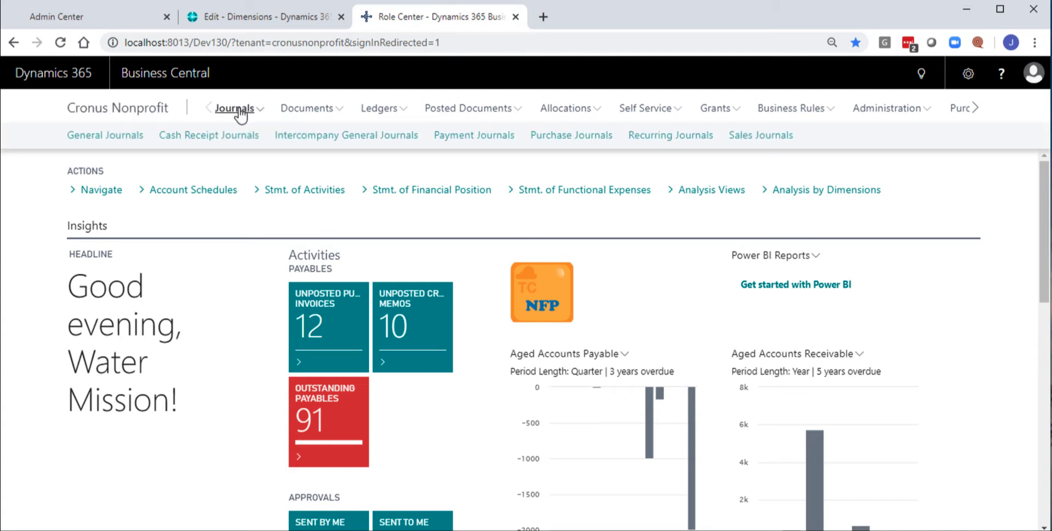
left_click(122, 138)
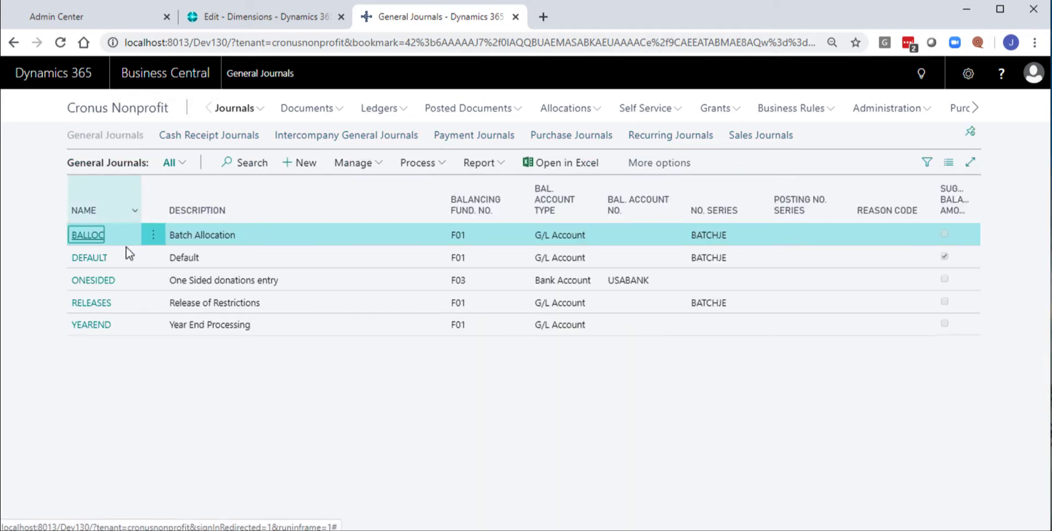
left_click(99, 261)
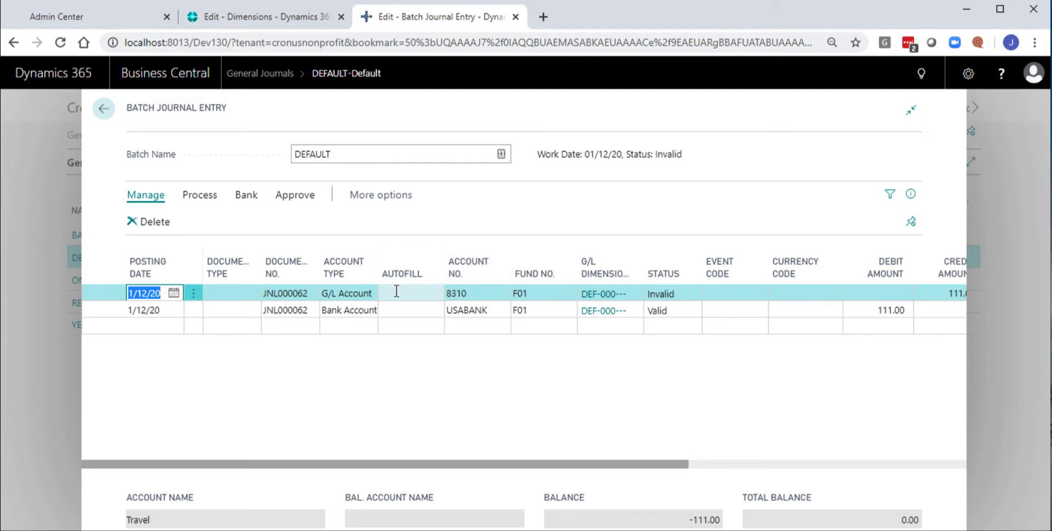
- Examine the account number and the available fund choices on the G/L Account journal line
left_click(477, 292)
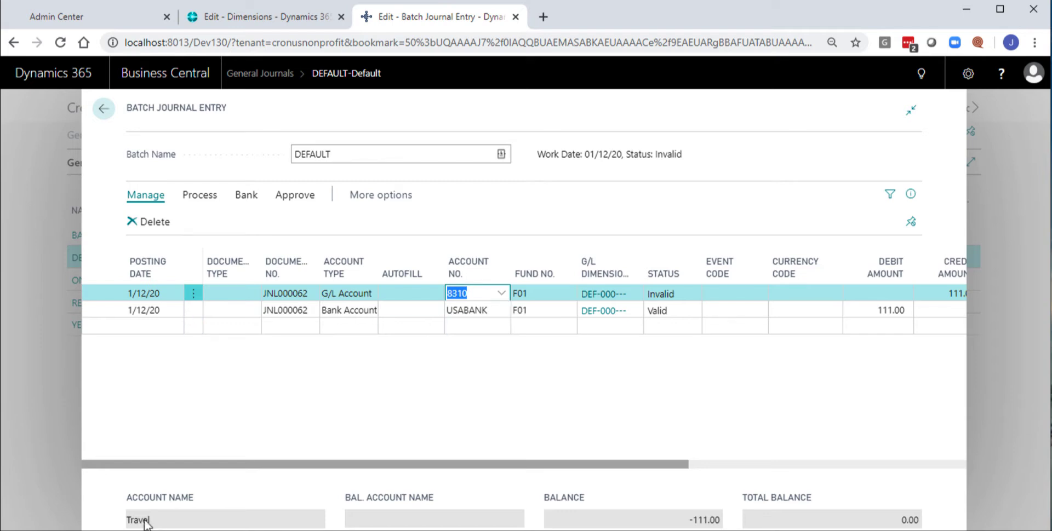
left_click(538, 292)
left_click(571, 301)
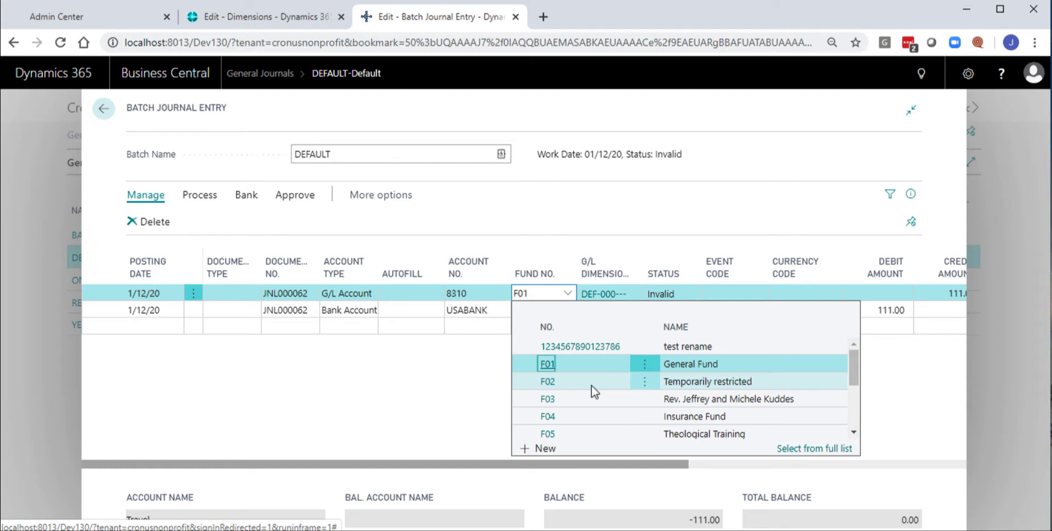
key("Escape")
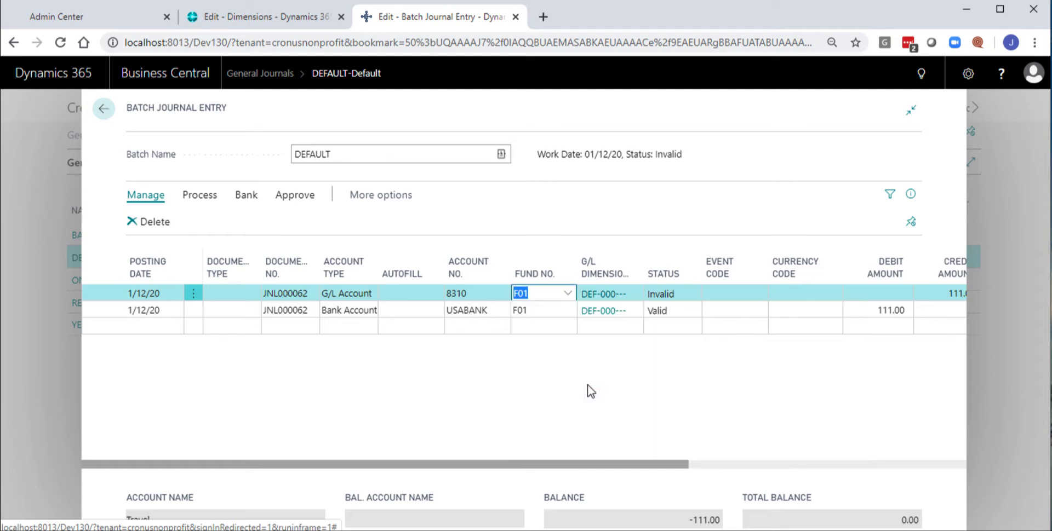
- Open the G/L dimensions of the G/L Account line and view the available program codes
left_click(634, 296)
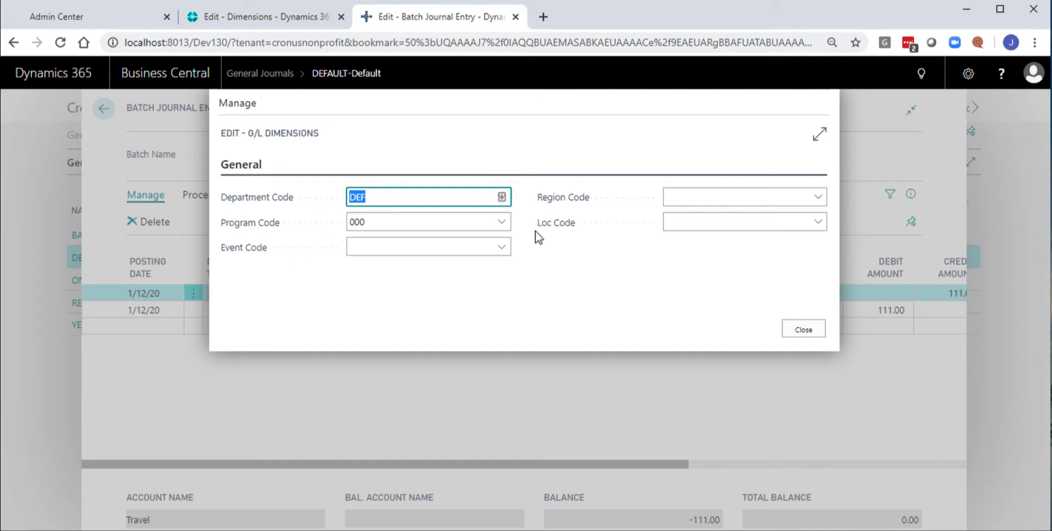
left_click(501, 222)
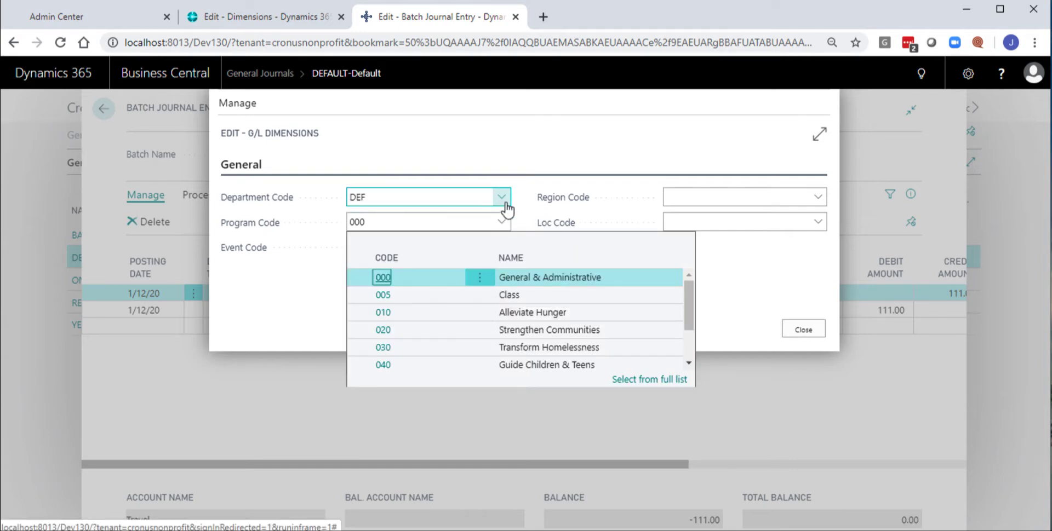
left_click(434, 232)
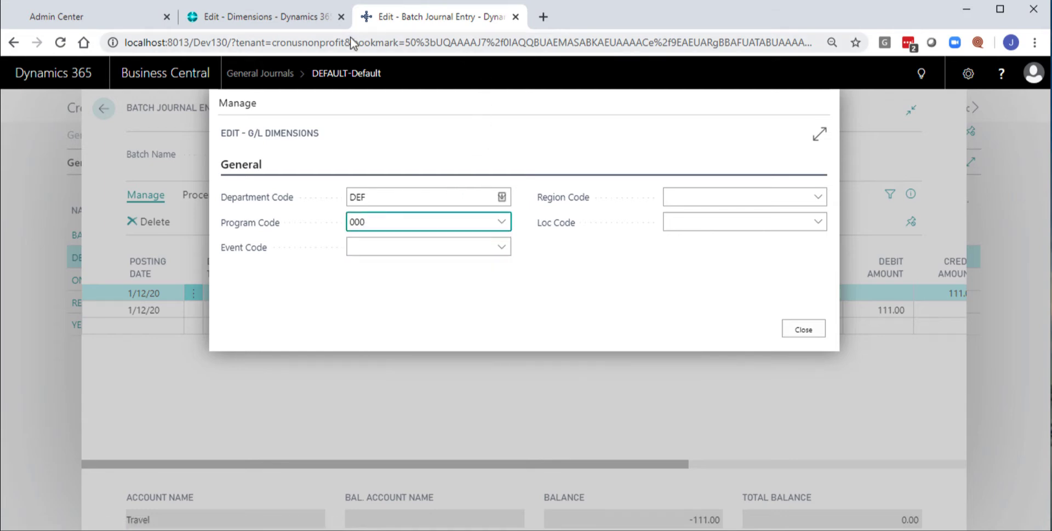
- Switch to the open Dimensions page of BAPS, Inc, view the MANDIR dimension's values, and return to that company's home page
left_click(286, 16)
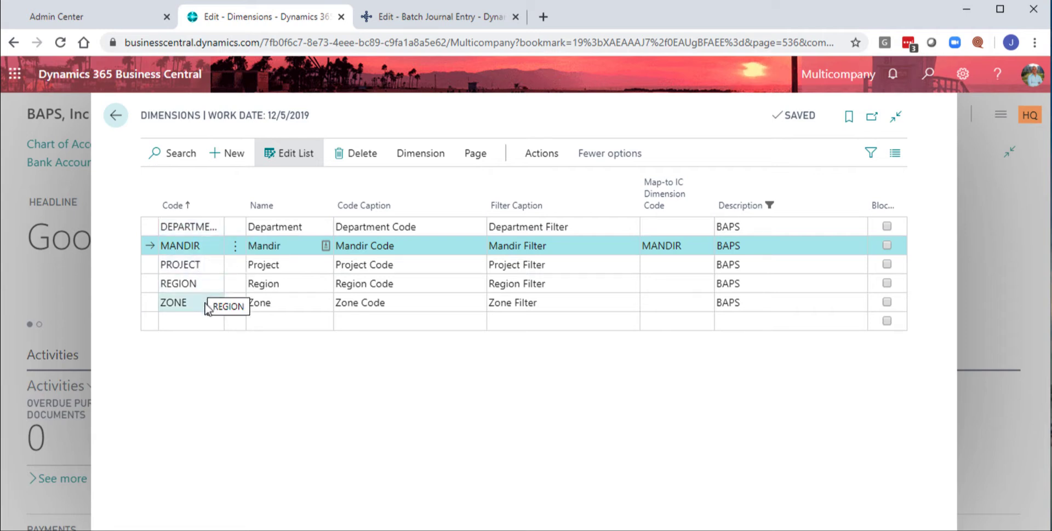
left_click(432, 158)
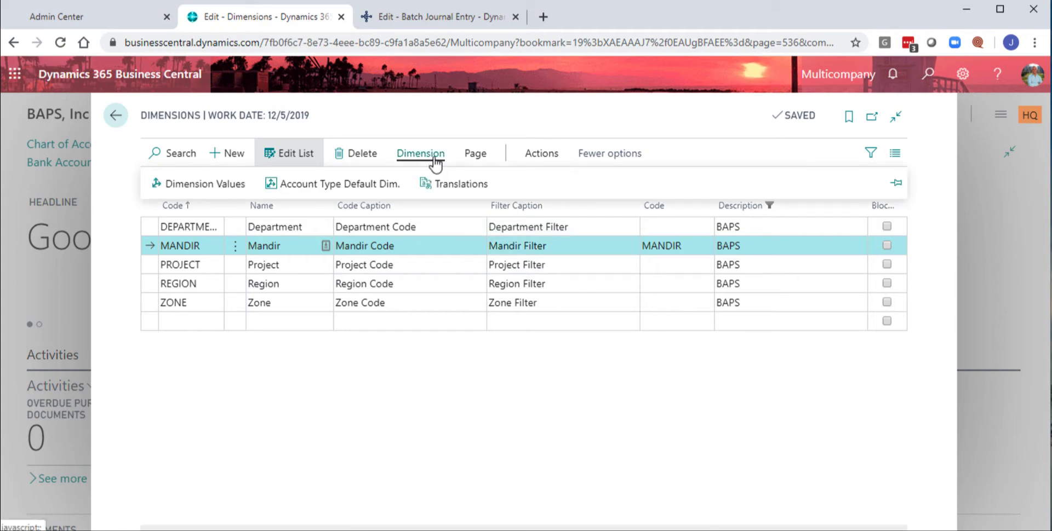
left_click(233, 187)
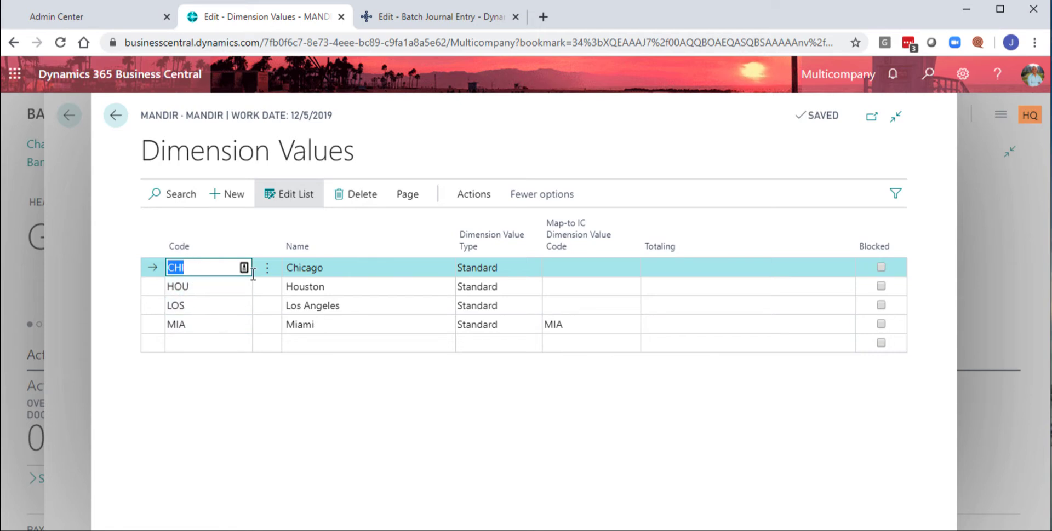
left_click(115, 118)
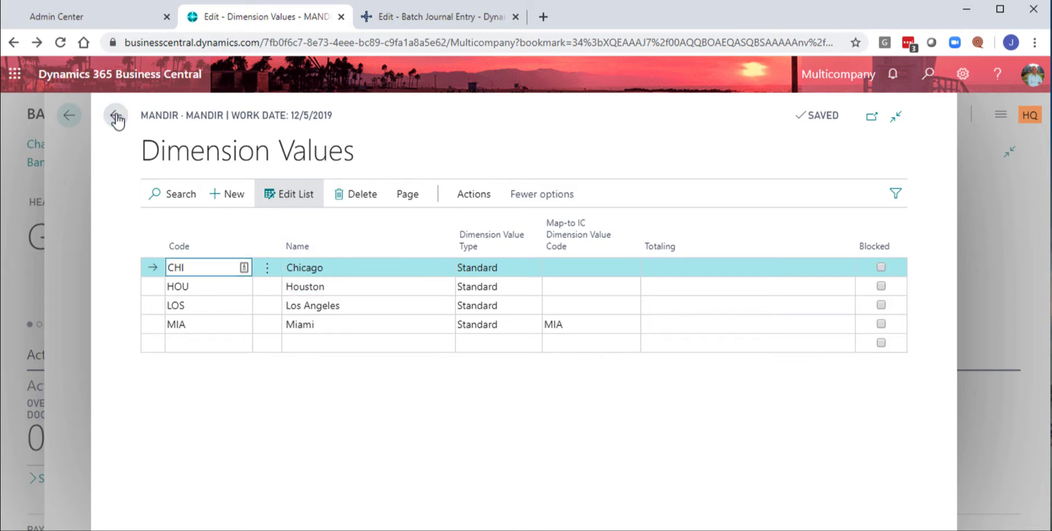
left_click(114, 115)
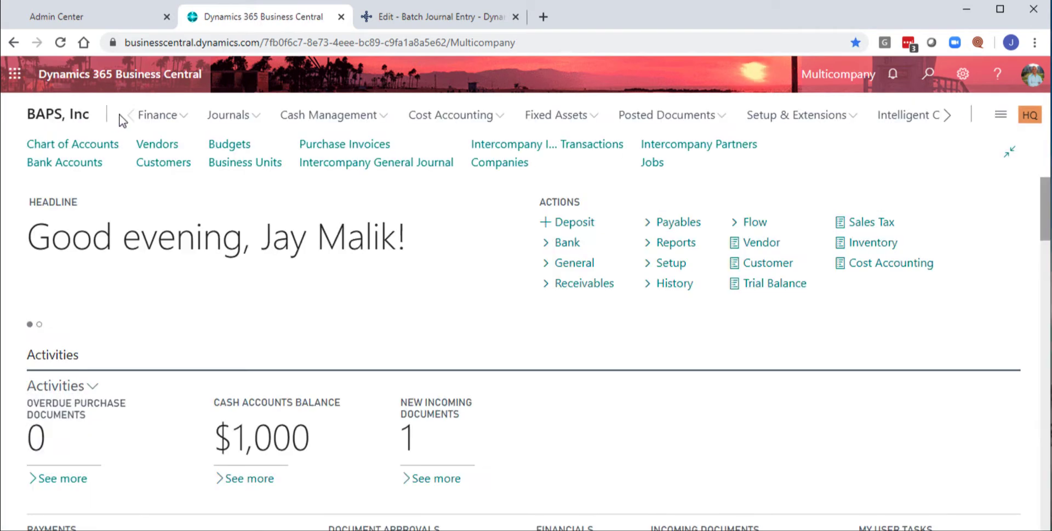
- Return to the Cronus Nonprofit journal line's G/L dimensions, view the event code choices, and exit the DEFAULT batch
left_click(393, 20)
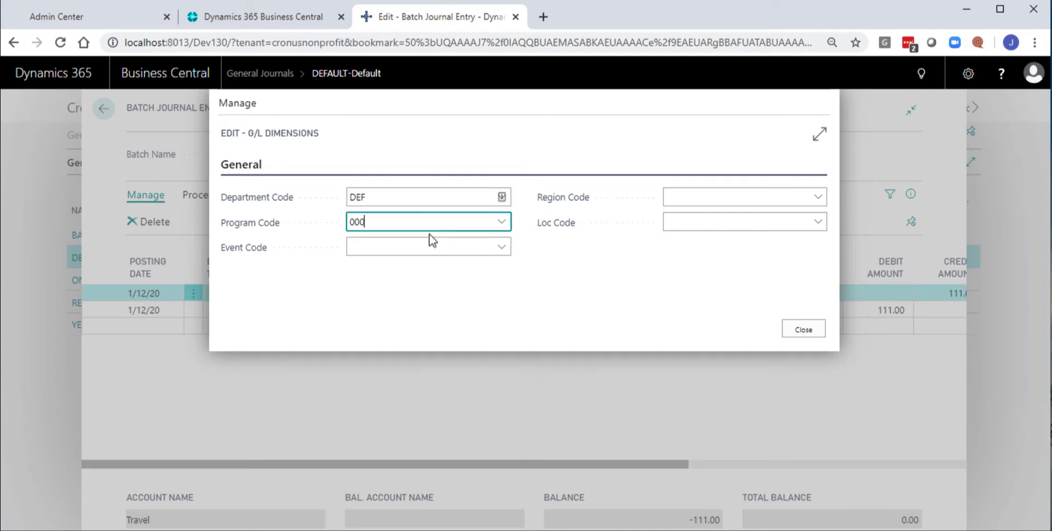
left_click(378, 247)
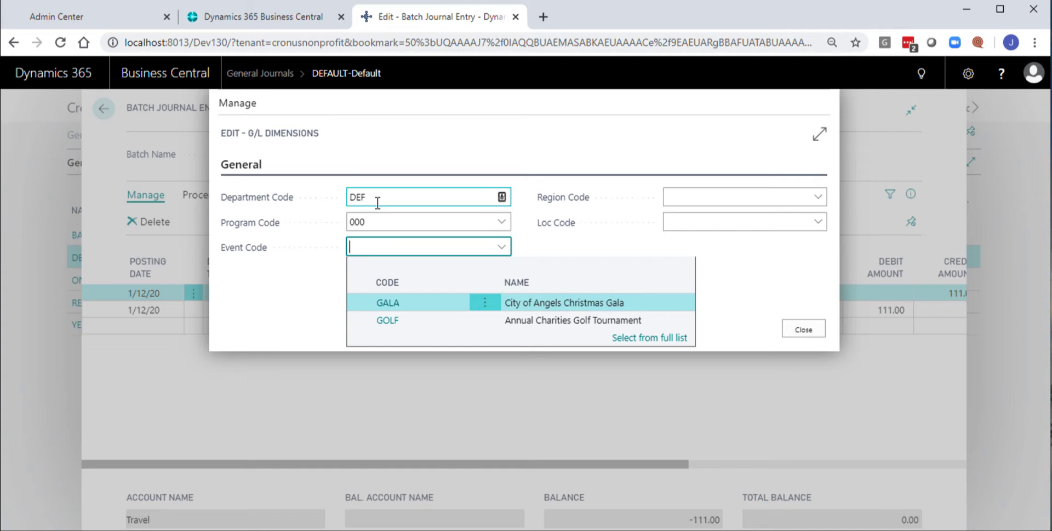
left_click(404, 219)
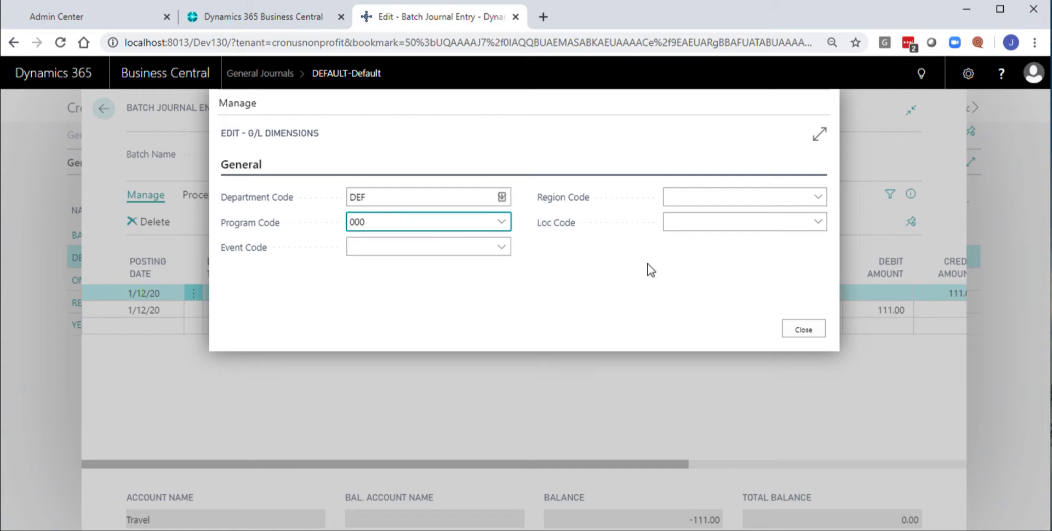
left_click(803, 331)
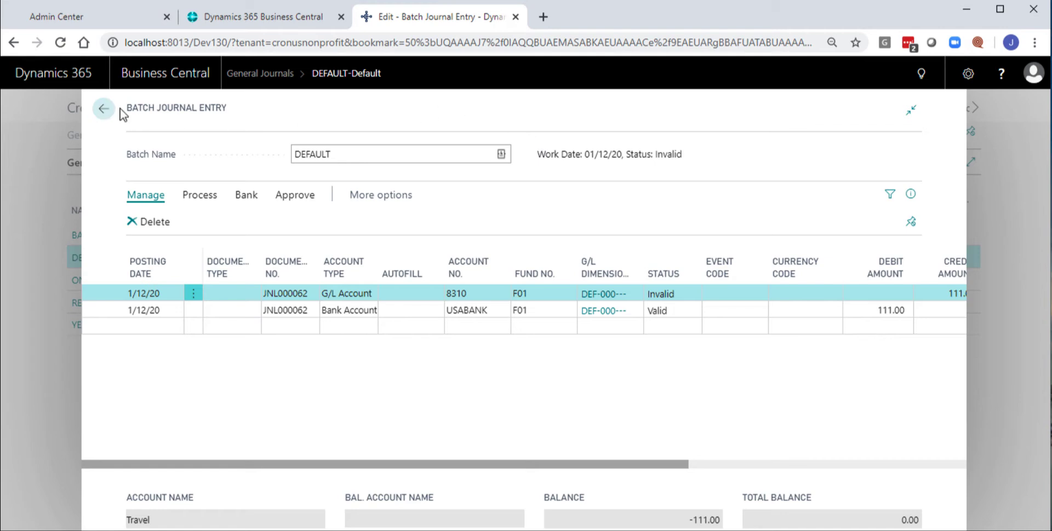
left_click(105, 108)
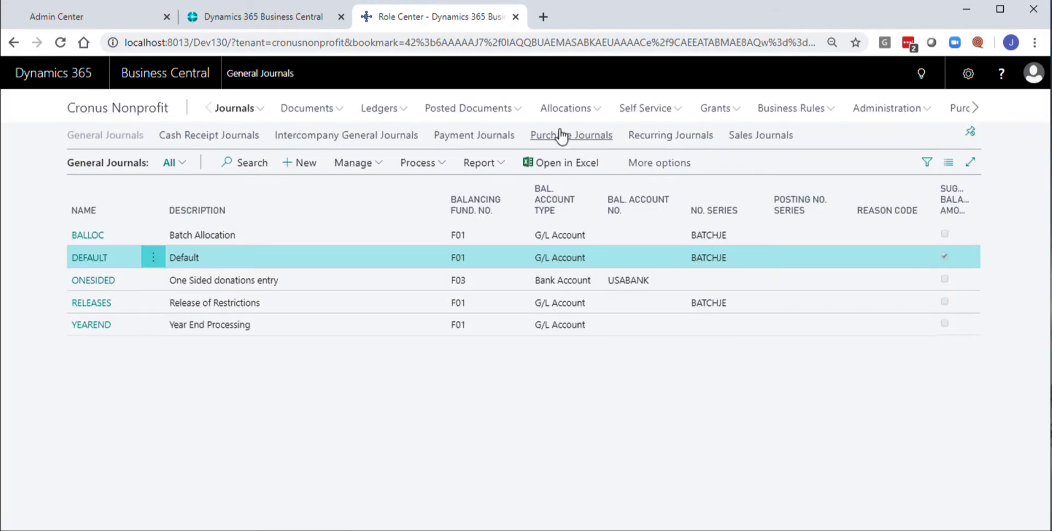
- Open the EXPENSES rule from the Validation Rules list under Business Rules
left_click(773, 112)
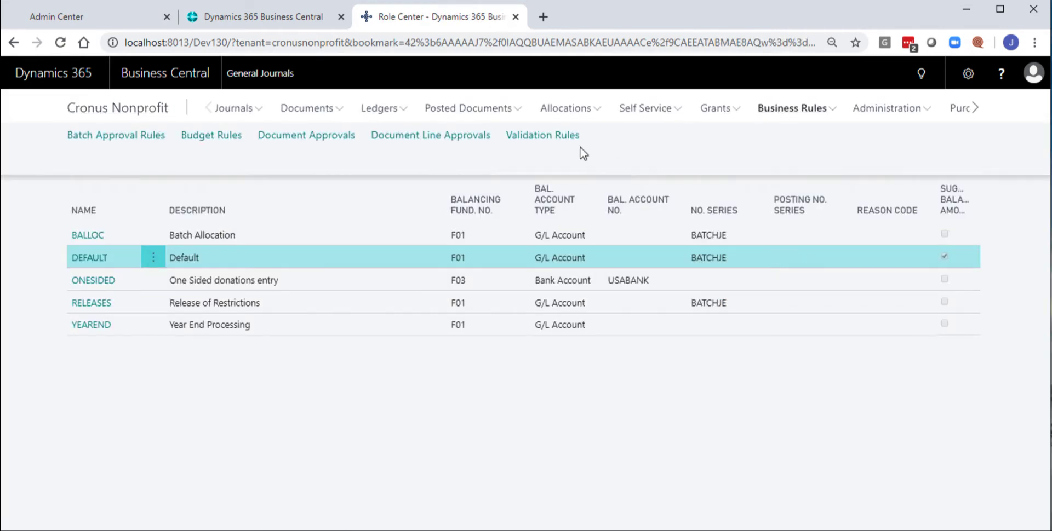
left_click(545, 140)
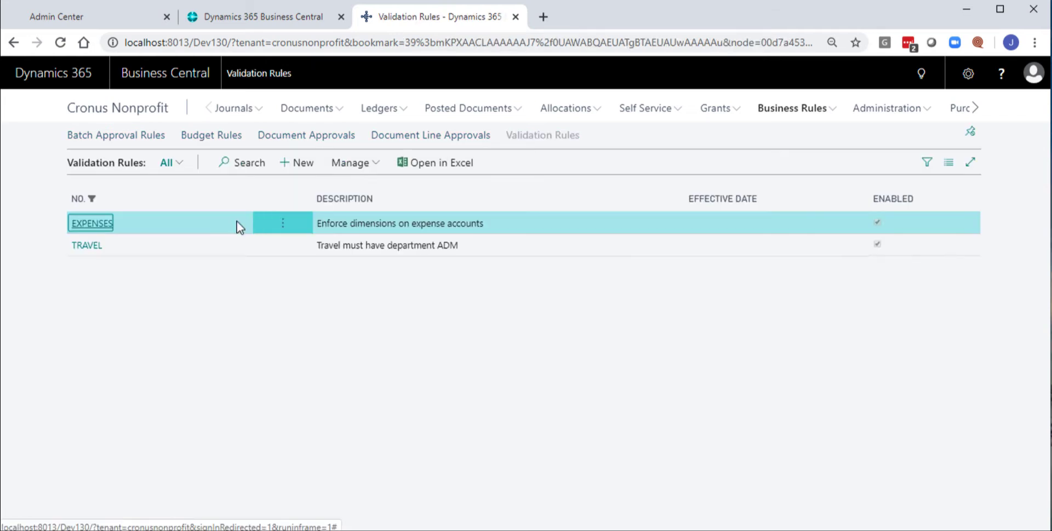
left_click(90, 226)
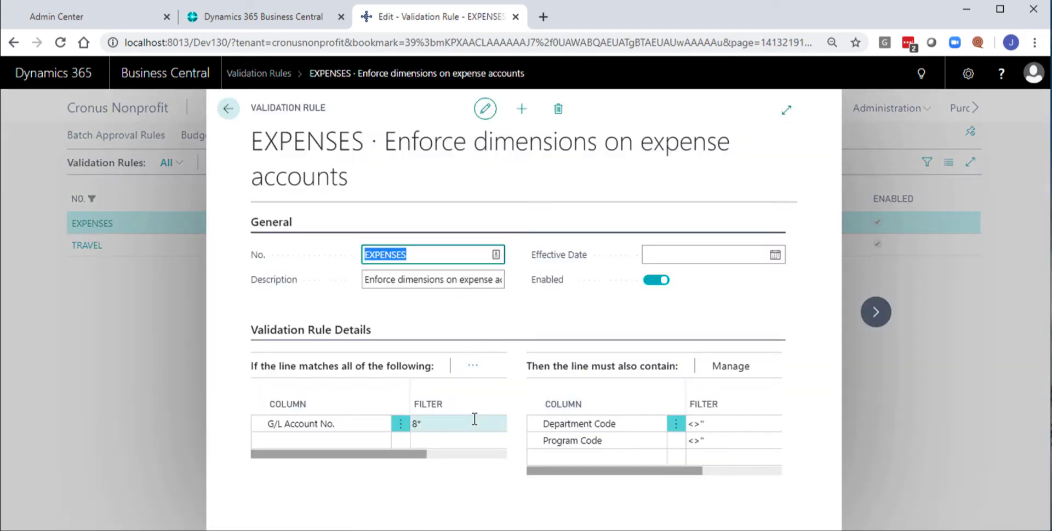
- Re-enter 8* as the G/L Account No. filter of the EXPENSES rule and examine its department and program code filters
left_click(427, 424)
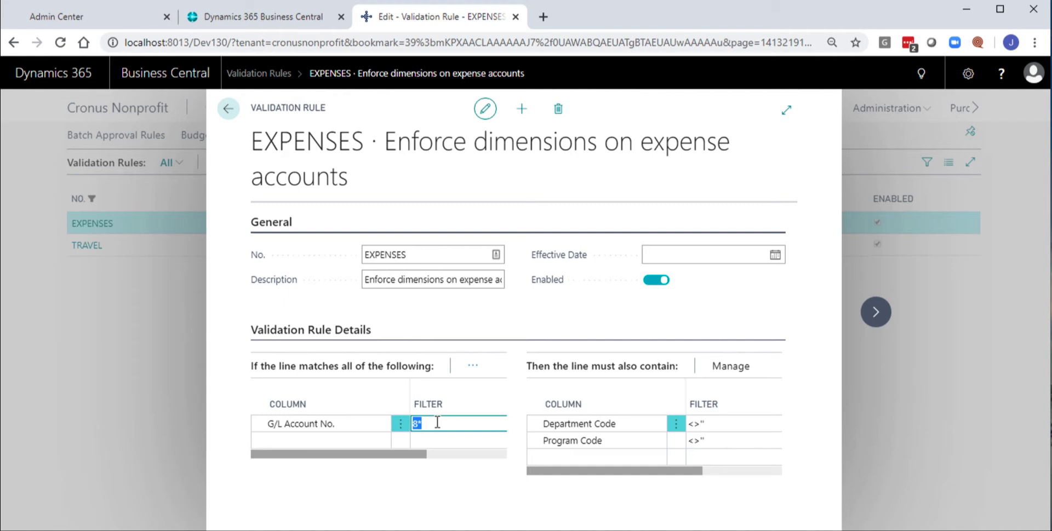
key("BackSpace")
type("8*")
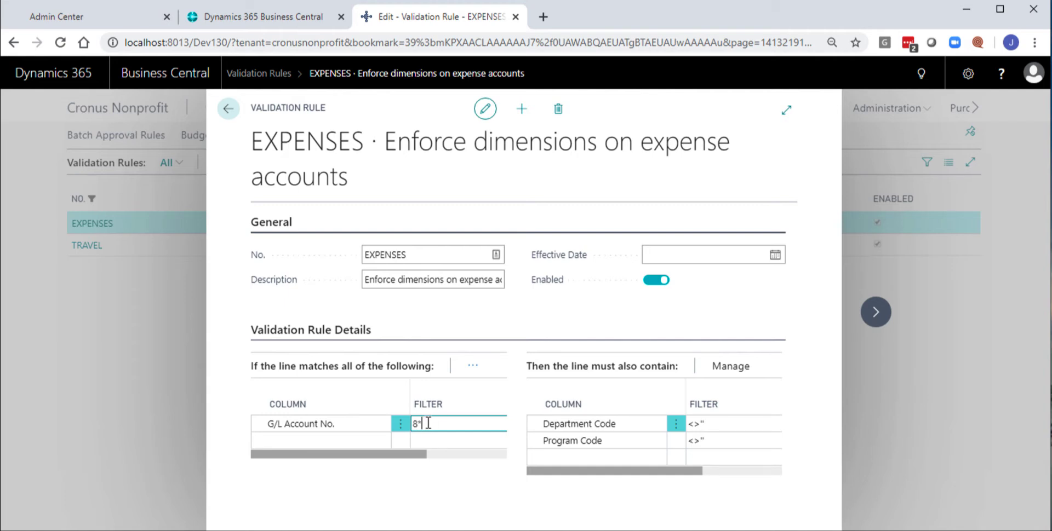
left_click(712, 441)
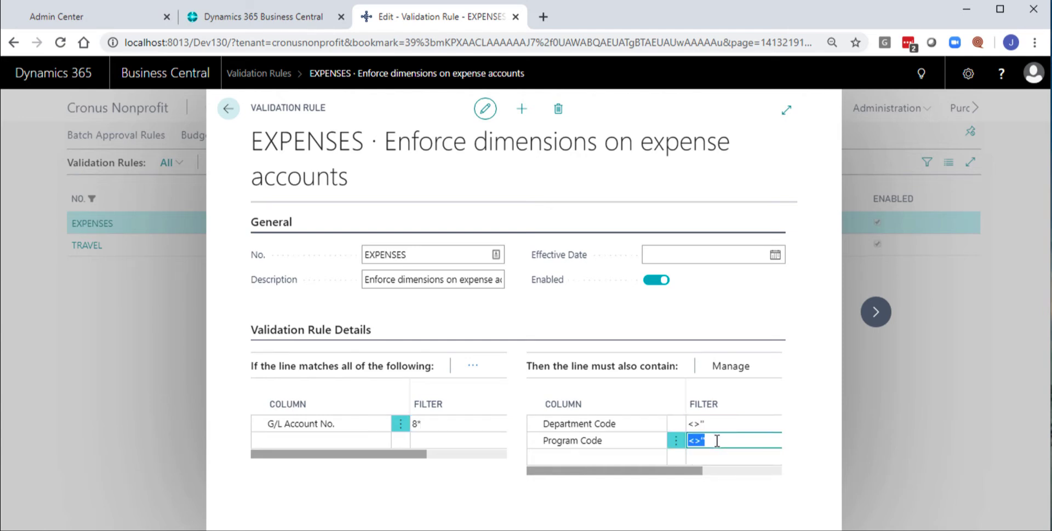
key("Up")
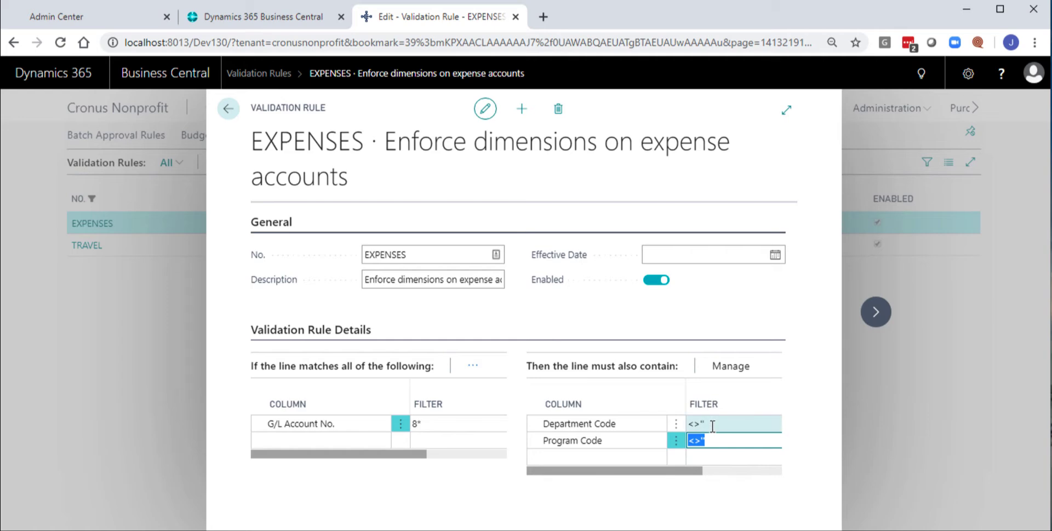
key("Down")
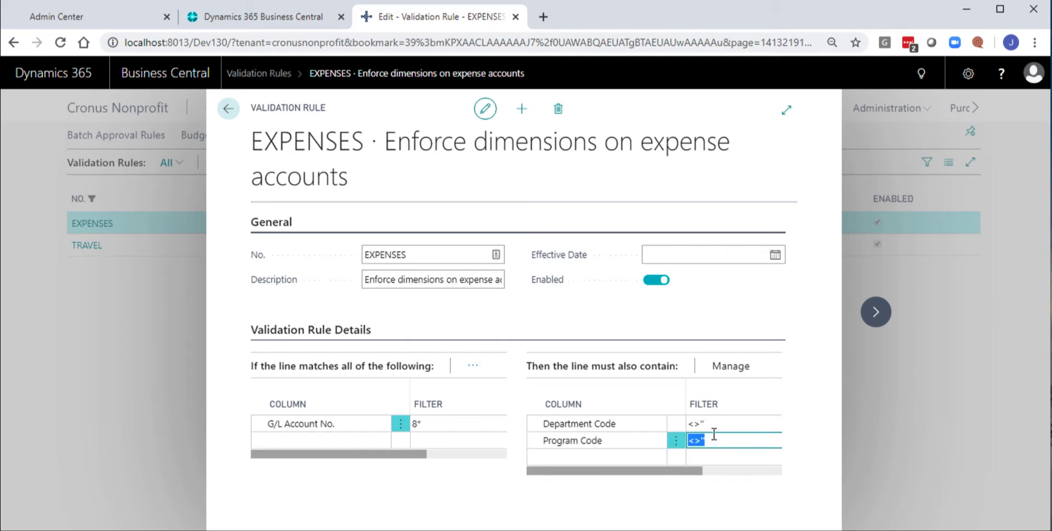
- Try to add Event Code as a required column in the TRAVEL validation rule, and revert the change
left_click(875, 315)
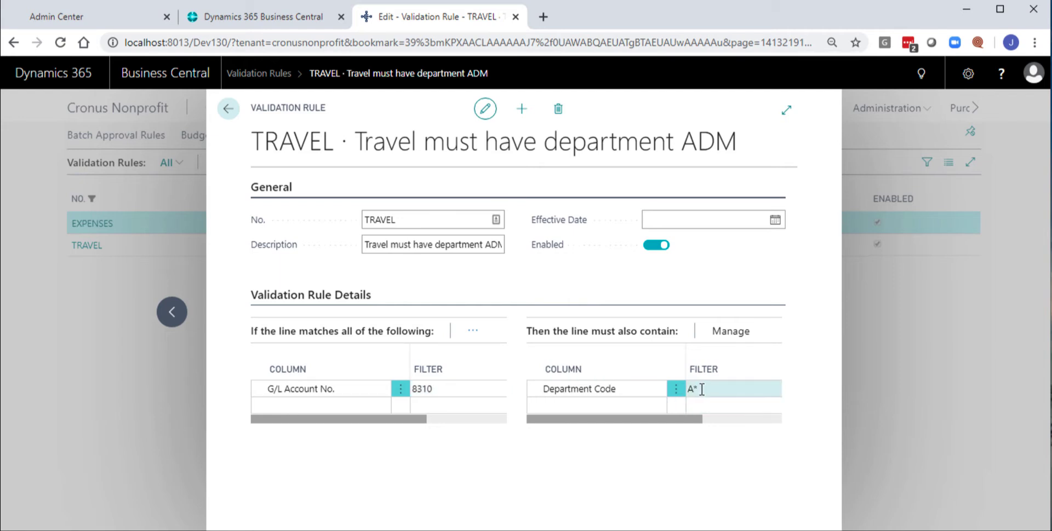
left_click(646, 400)
left_click(658, 406)
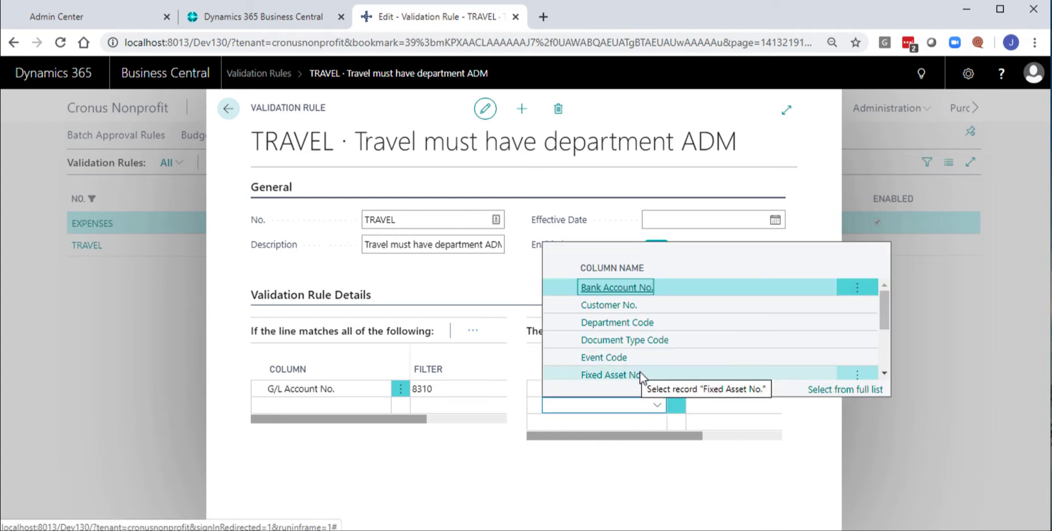
left_click(605, 359)
left_click(706, 407)
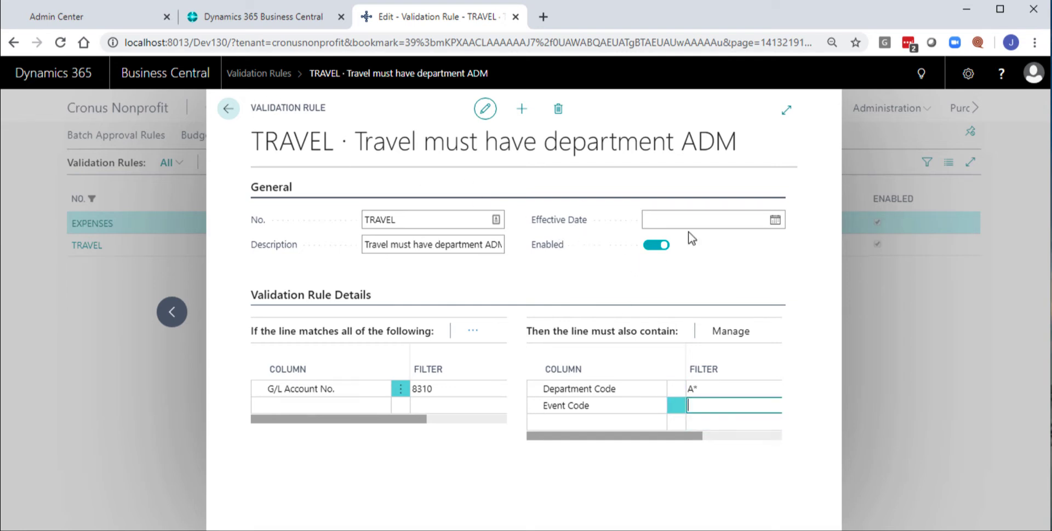
left_click(229, 111)
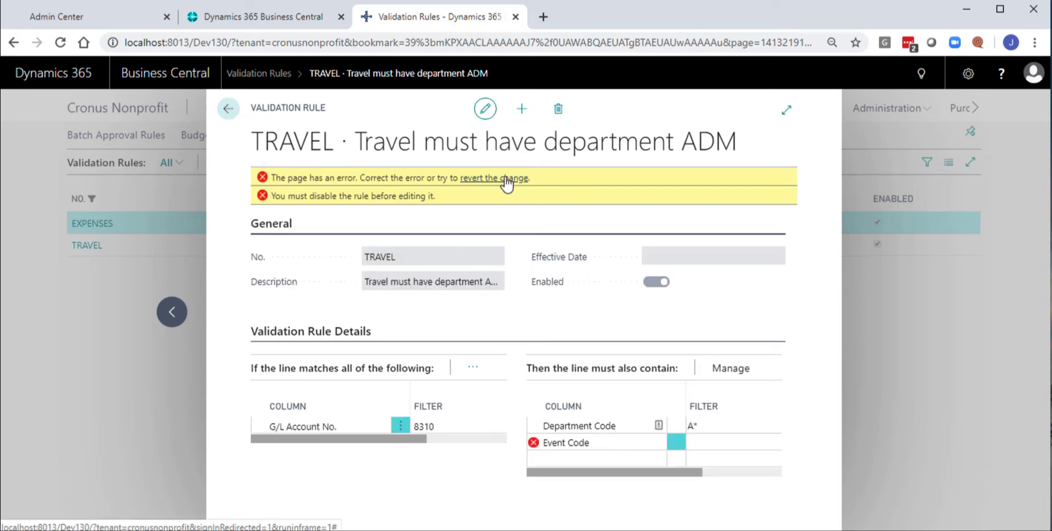
left_click(505, 178)
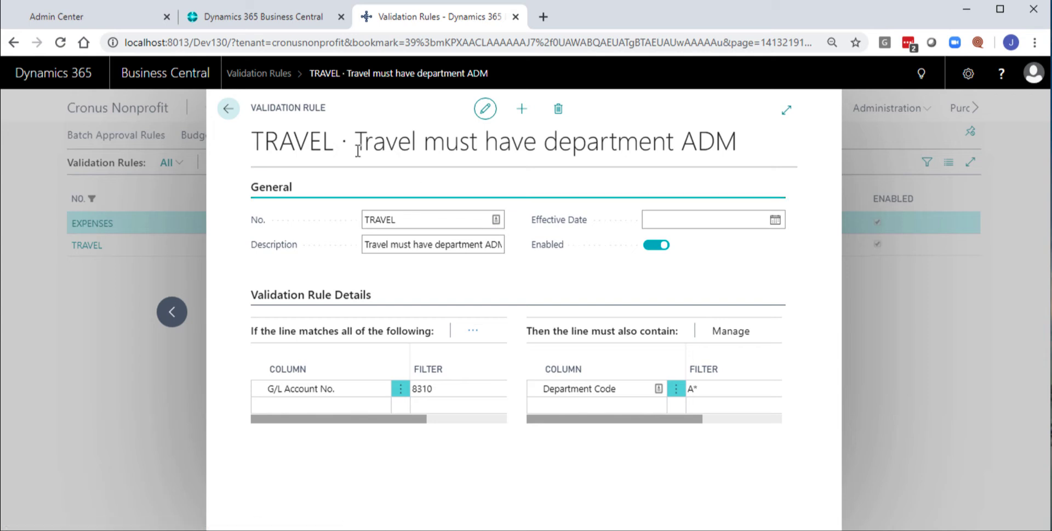
- Exit the validation rules to the Cronus Nonprofit home page and open the Chart of Accounts
left_click(229, 109)
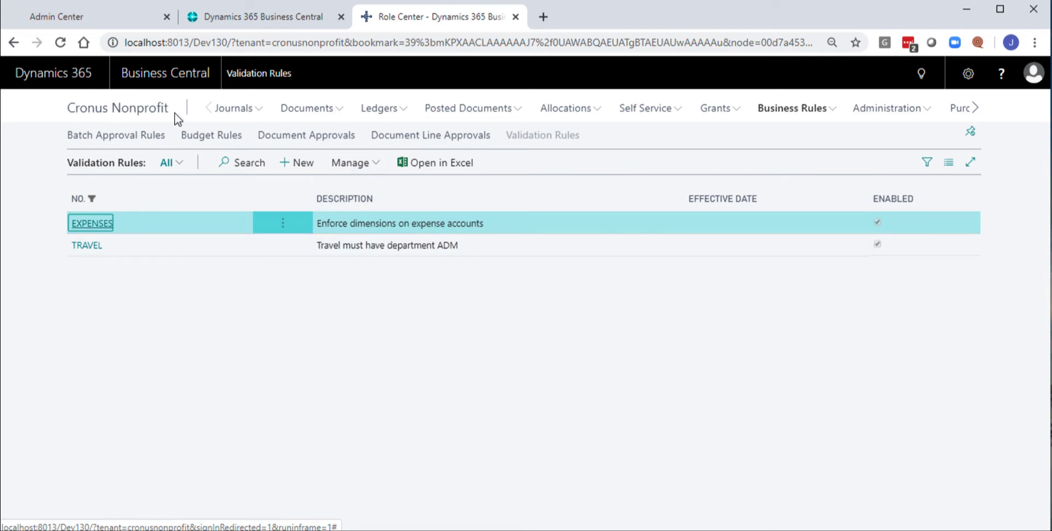
left_click(146, 111)
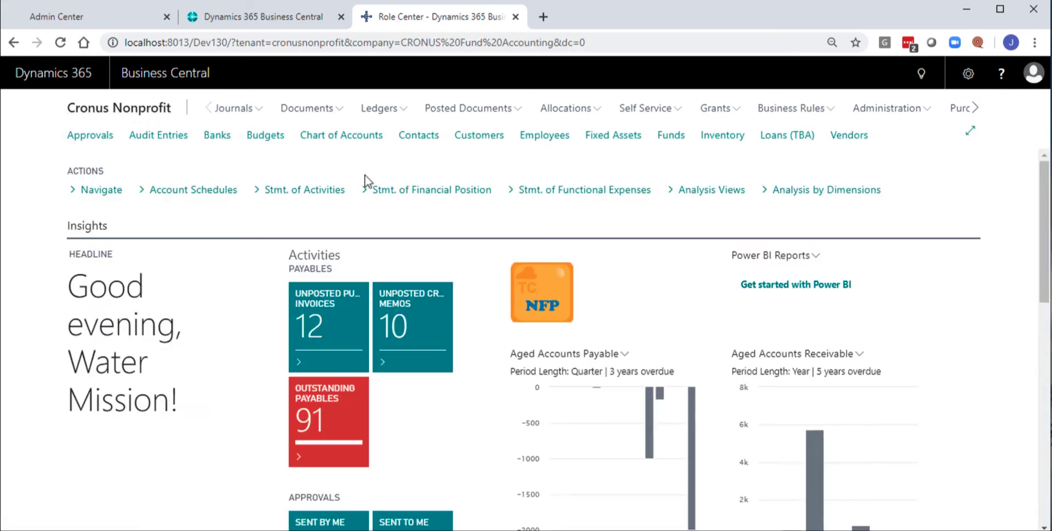
left_click(344, 137)
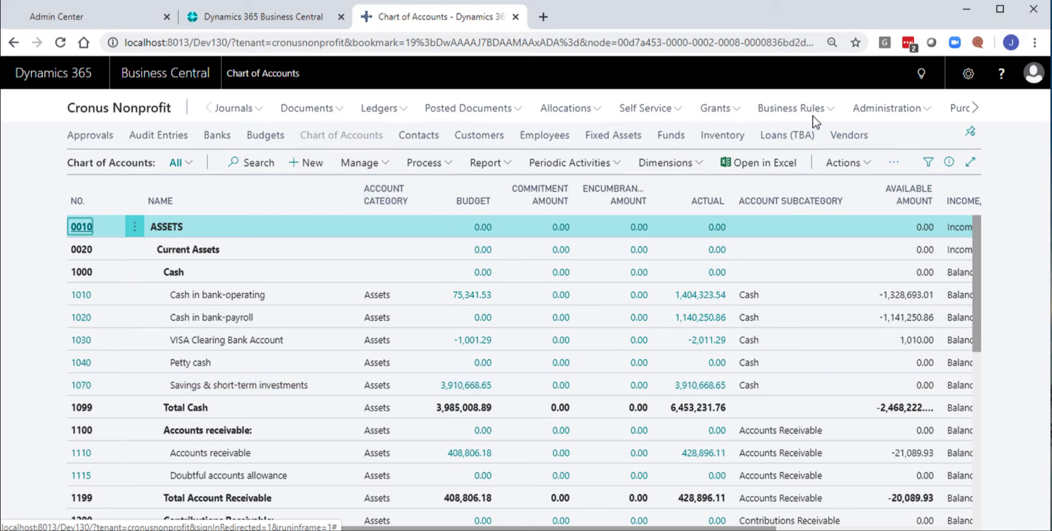
- Open the Dimensions list under Administration and look through the defined dimensions from ACTIVITY to WING
left_click(876, 113)
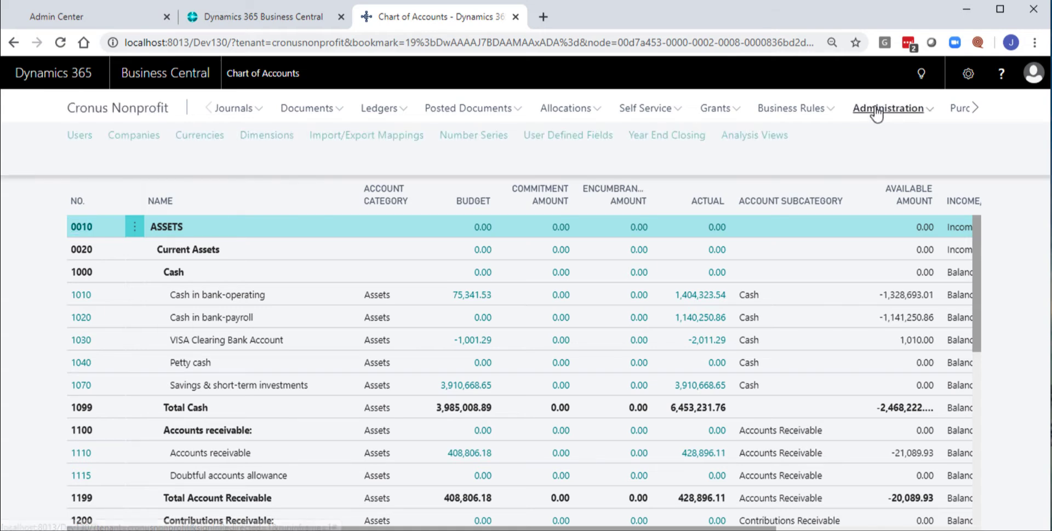
left_click(268, 137)
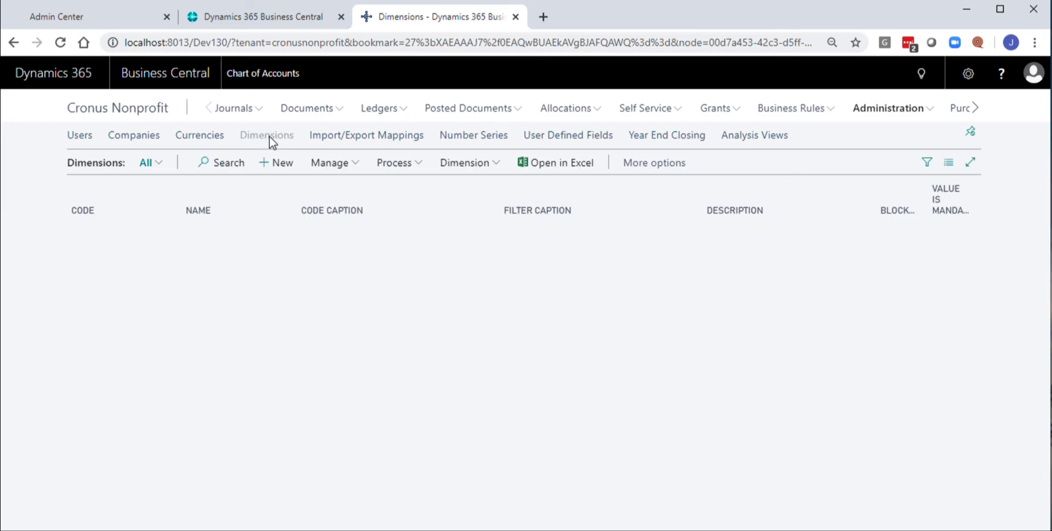
scroll(162, 317, "down", 2)
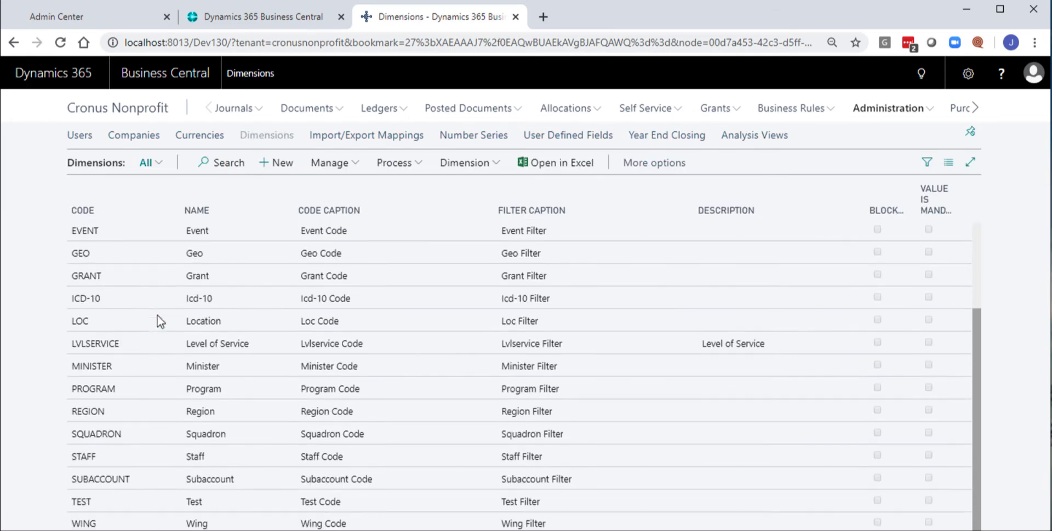
scroll(159, 321, "up", 2)
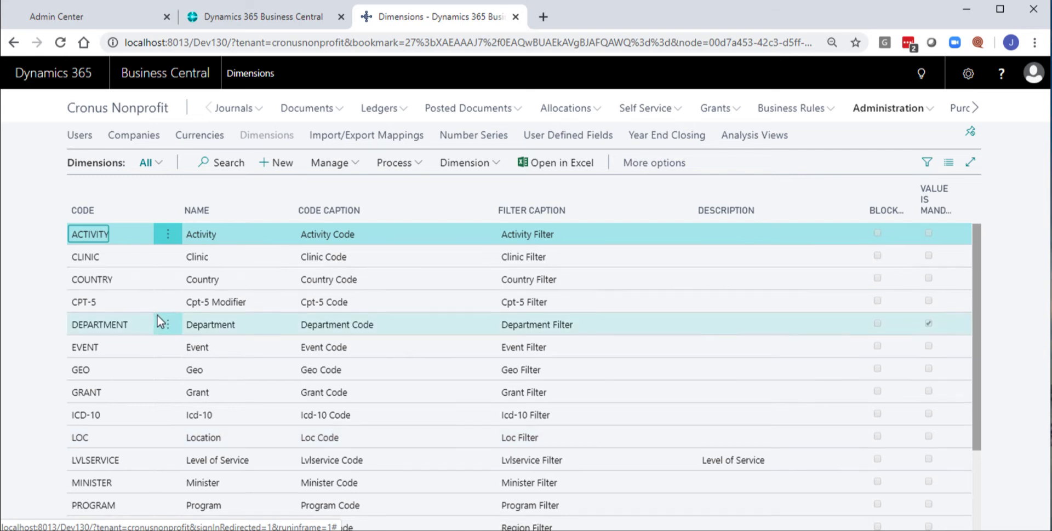
scroll(159, 320, "down", 2)
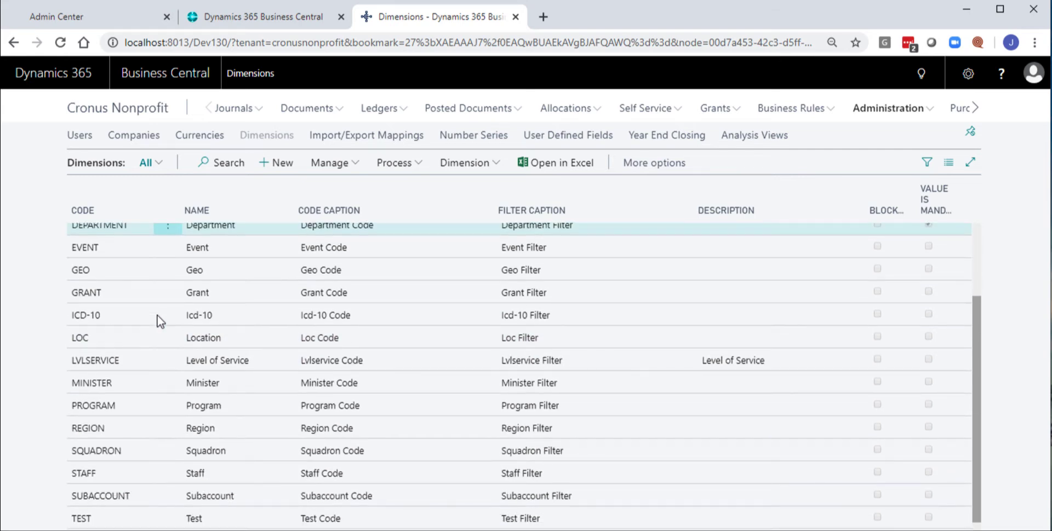
scroll(159, 320, "up", 2)
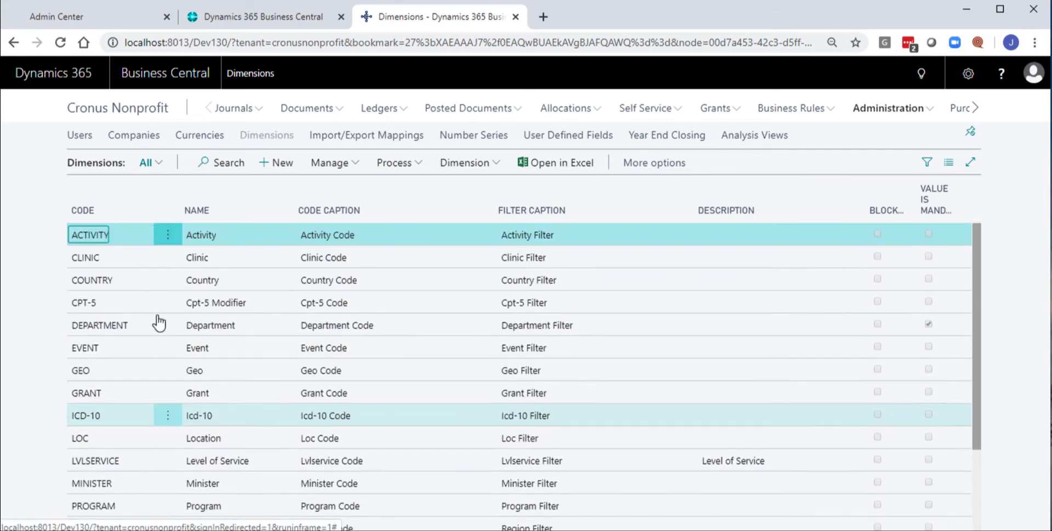
- View the dimension values of the COUNTRY dimension, look through the country codes, and return to the Dimensions list
left_click(602, 289)
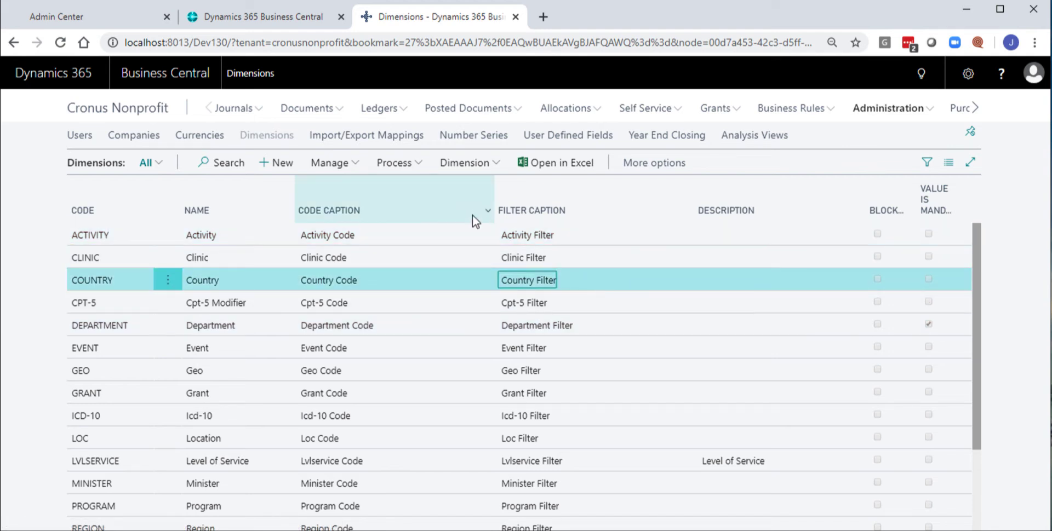
left_click(489, 167)
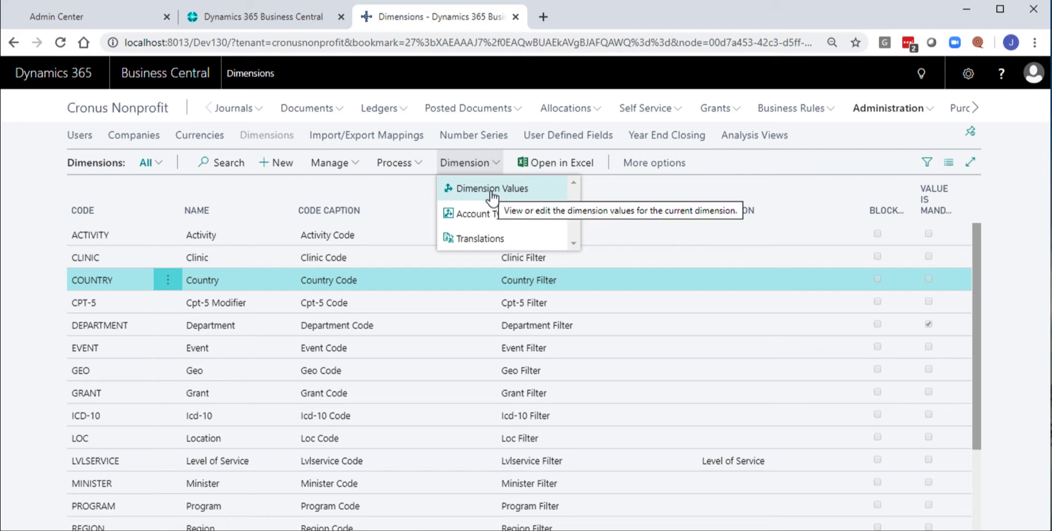
left_click(491, 189)
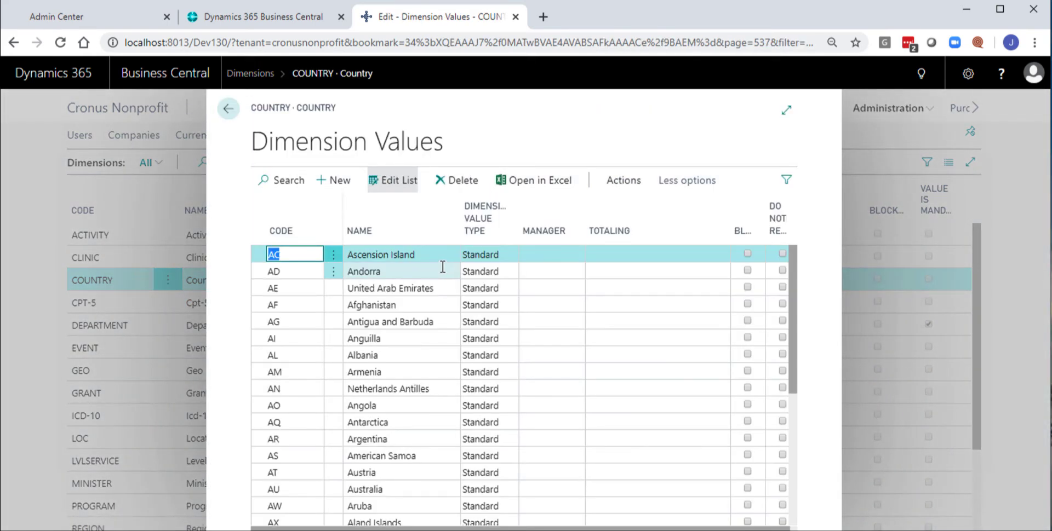
scroll(443, 267, "down", 5)
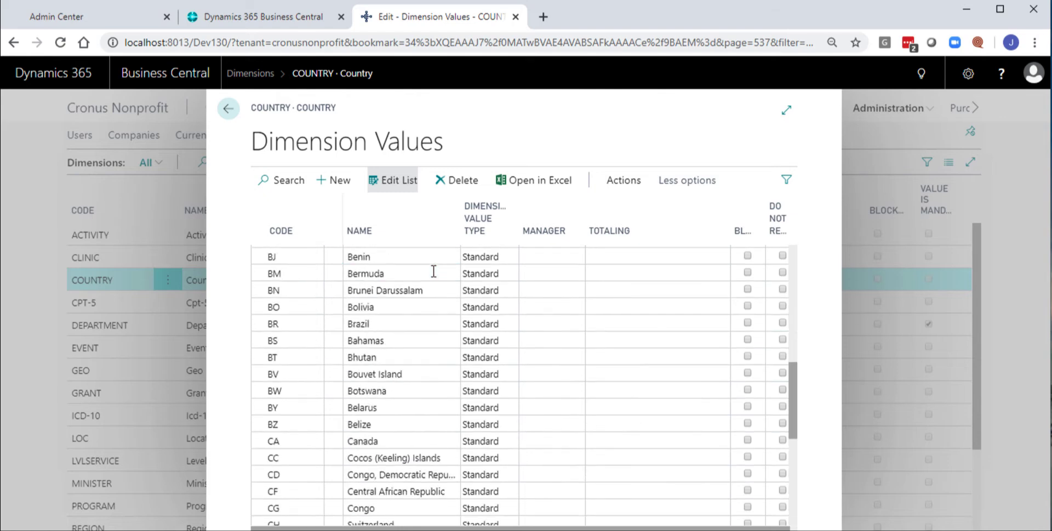
scroll(433, 271, "up", 5)
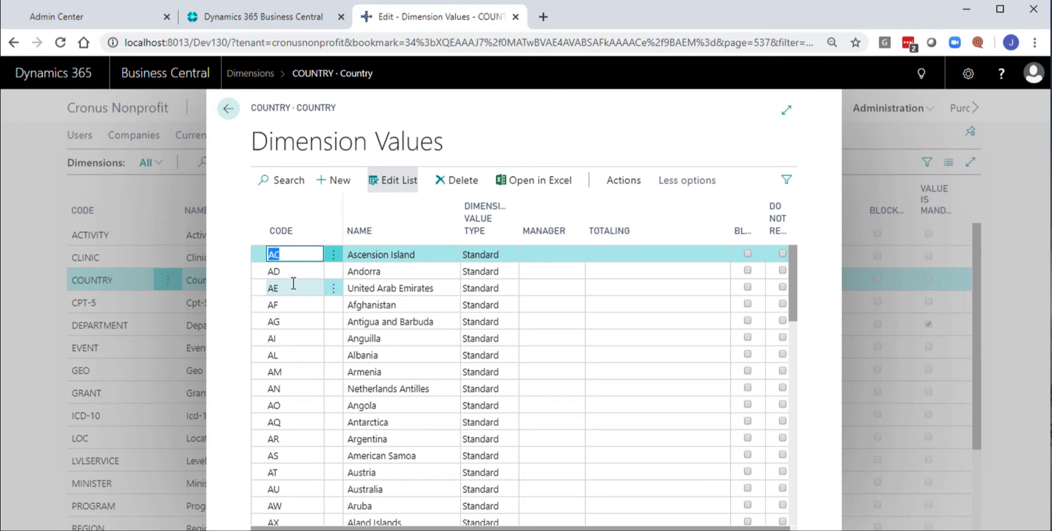
key("Escape")
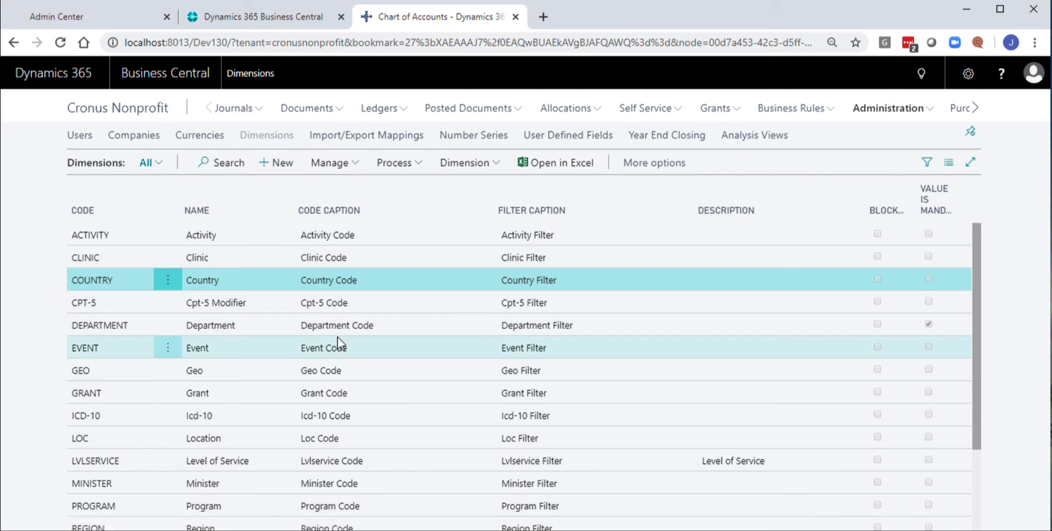
- View the dimension values of the DEPARTMENT dimension through to the end of the list, and return to the Dimensions list
left_click(419, 324)
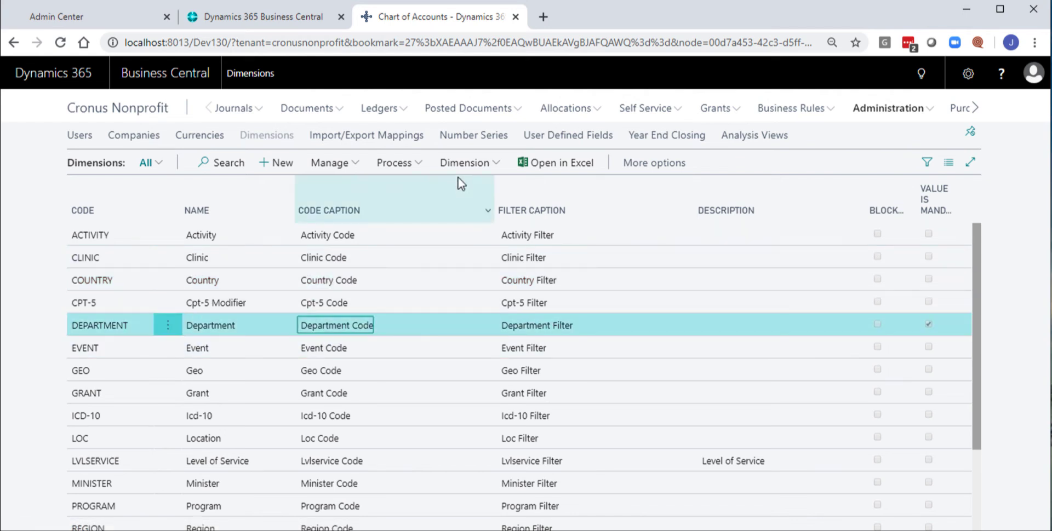
left_click(485, 164)
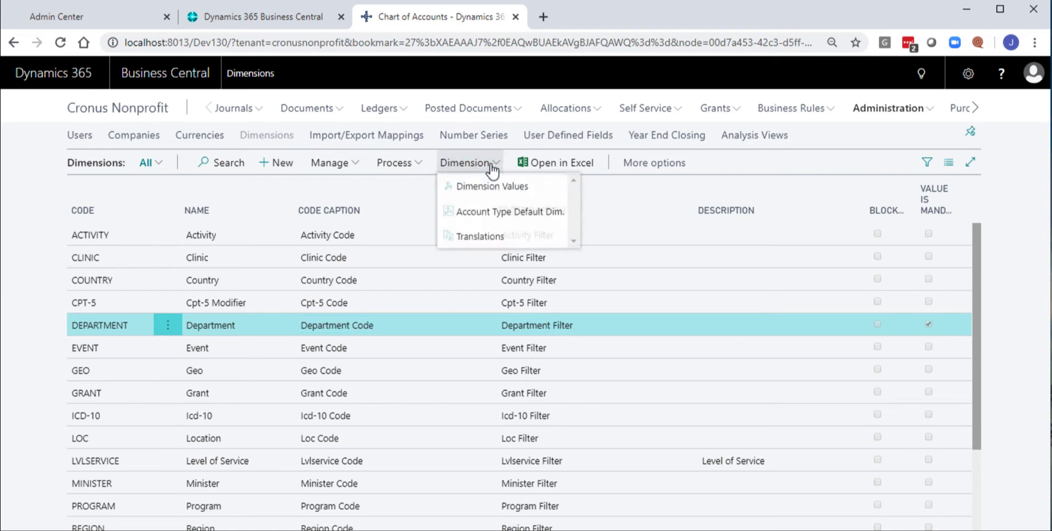
left_click(485, 192)
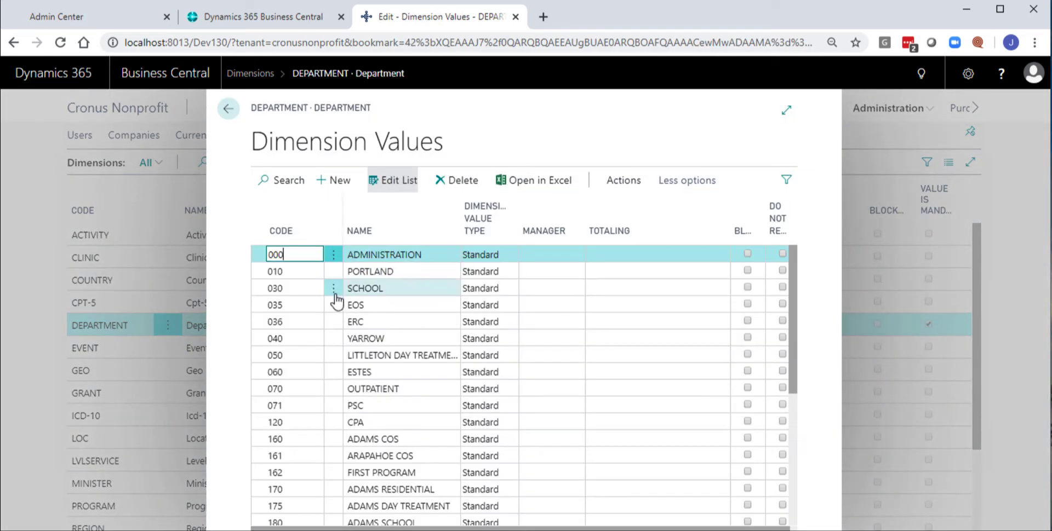
scroll(335, 293, "down", 5)
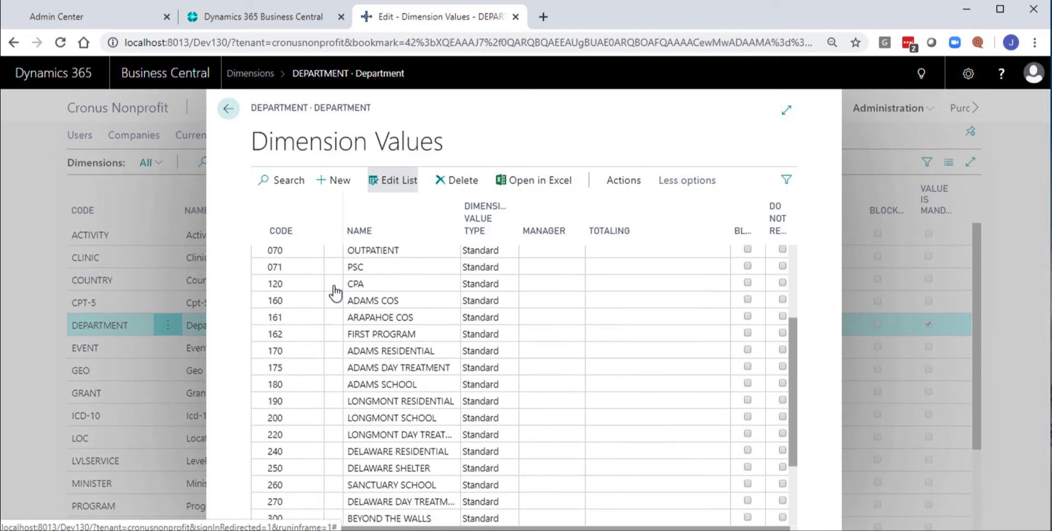
scroll(336, 293, "down", 3)
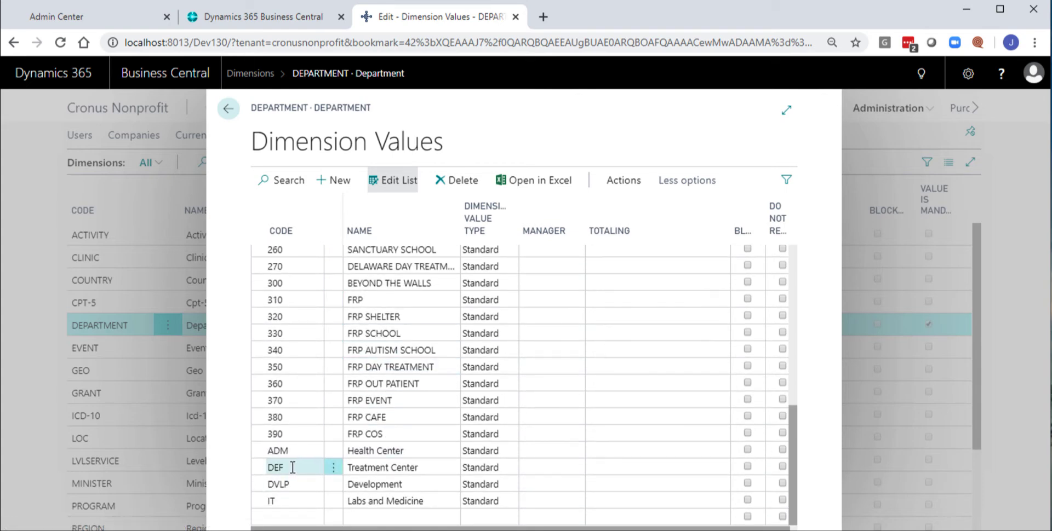
left_click(230, 110)
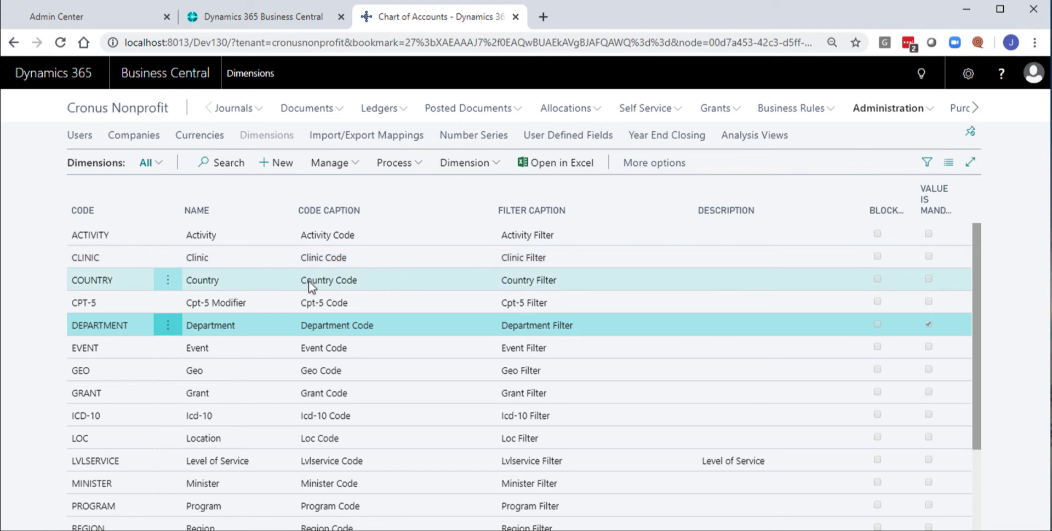
- View the dimension values of the PROGRAM dimension and return to the Dimensions list
left_click(482, 163)
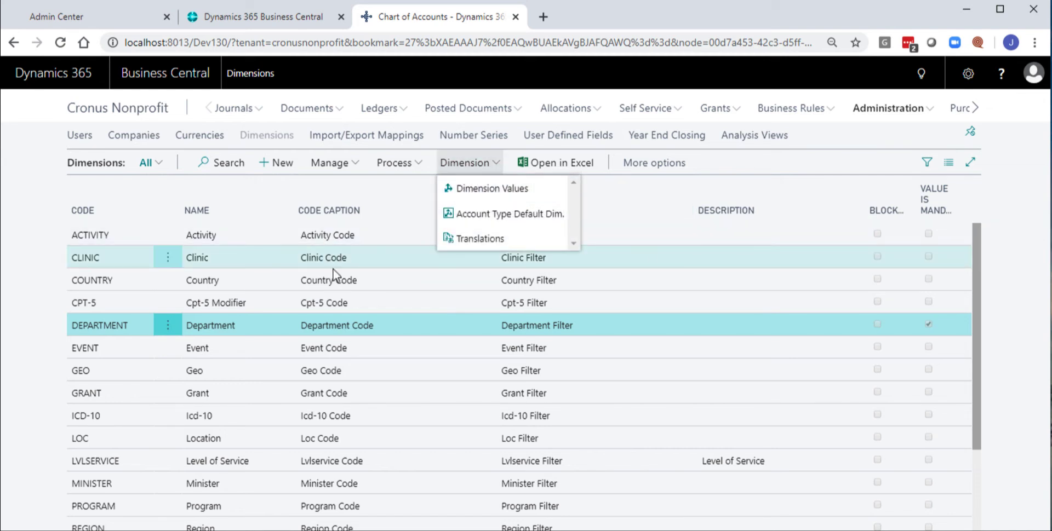
left_click(596, 259)
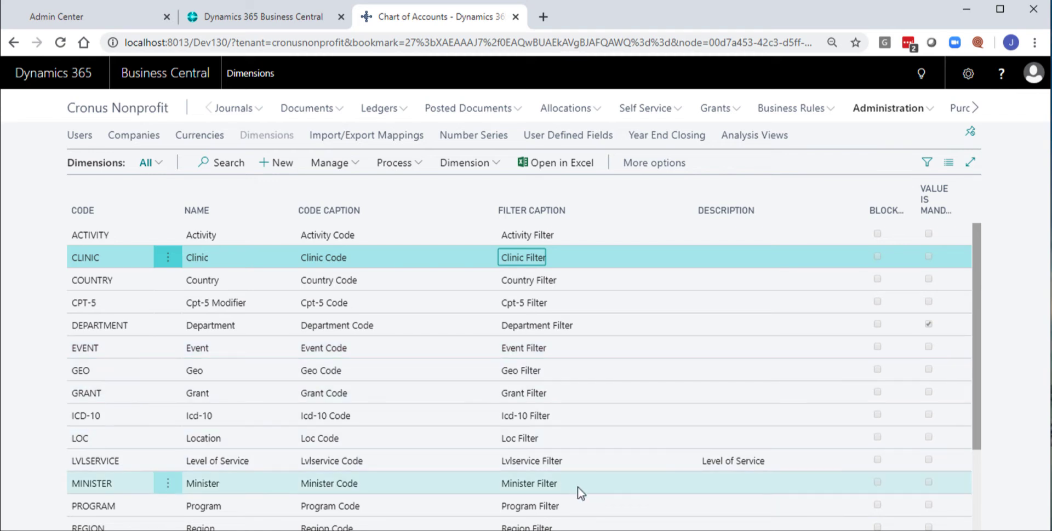
left_click(591, 502)
left_click(477, 163)
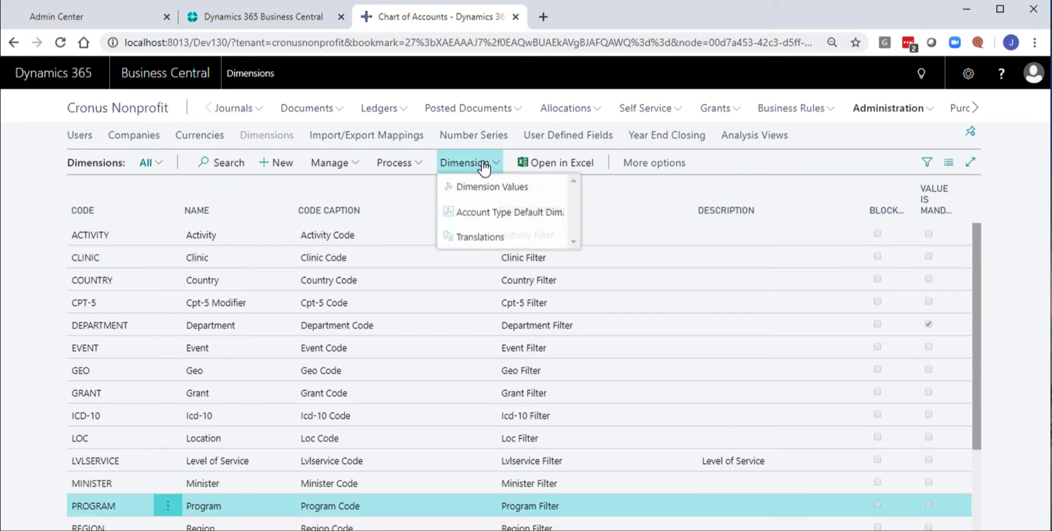
left_click(487, 189)
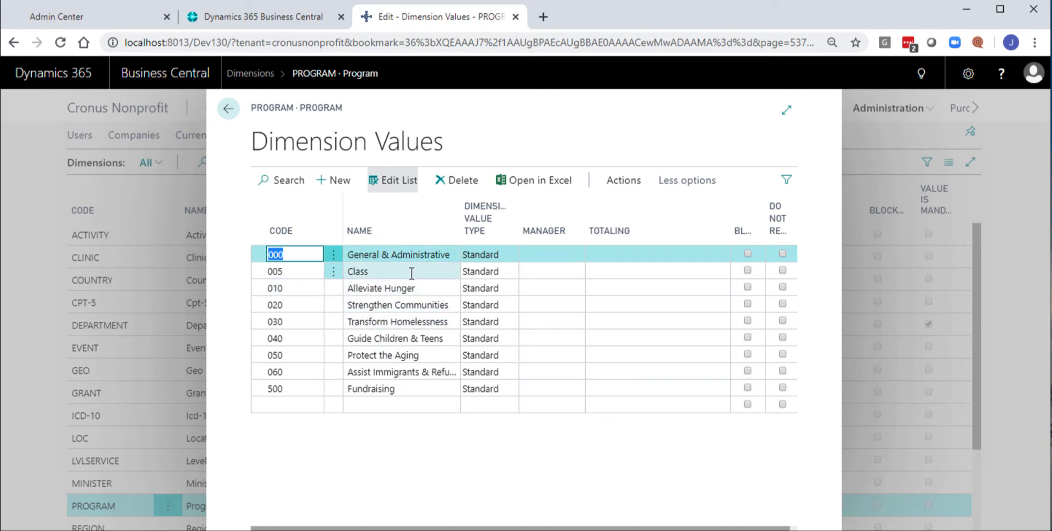
key("Escape")
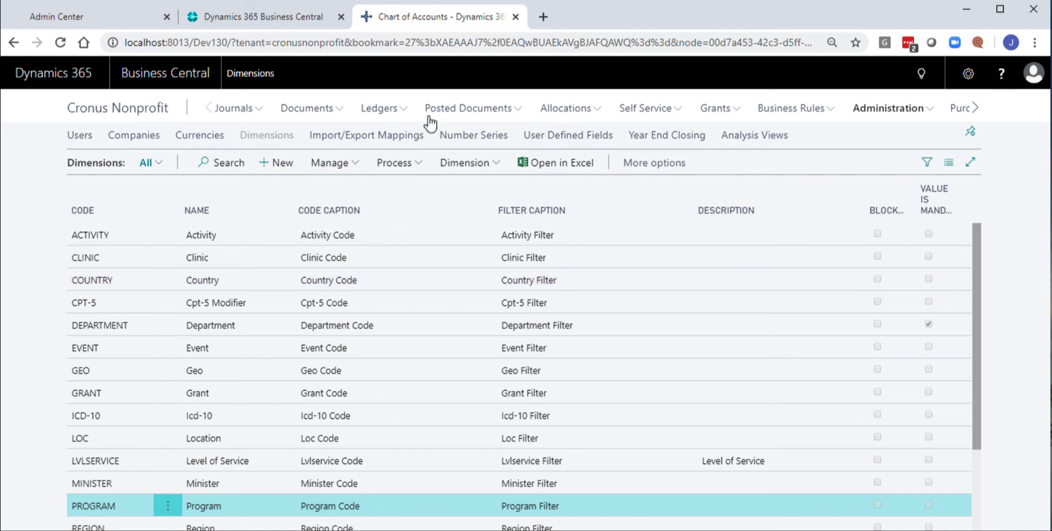
- Open the General Ledger Entries and filter the list by Fund No. F01
left_click(381, 113)
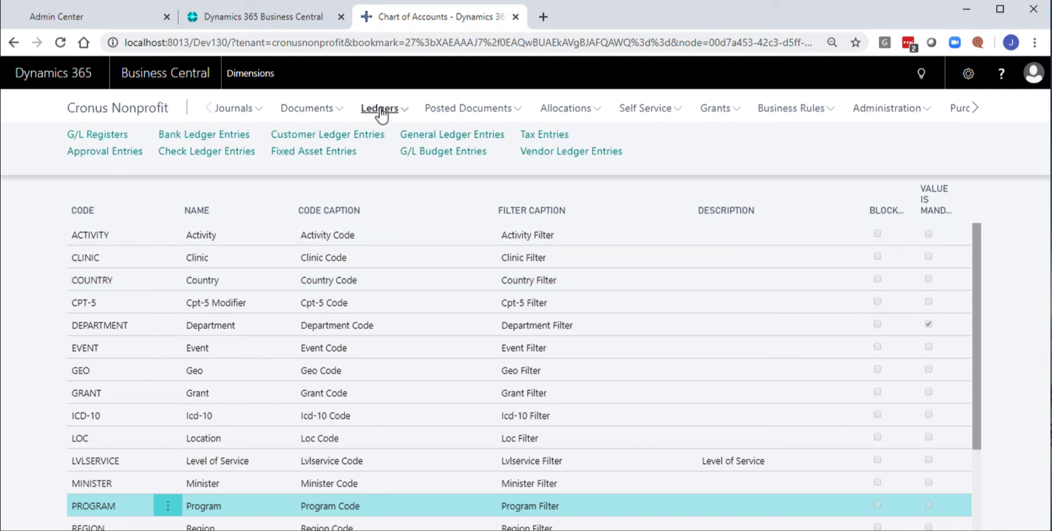
left_click(429, 136)
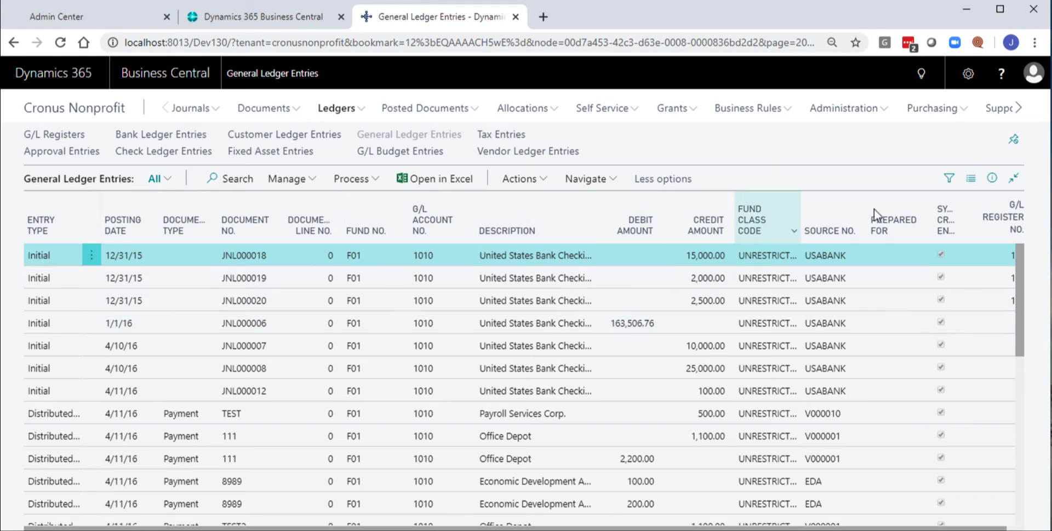
left_click(949, 187)
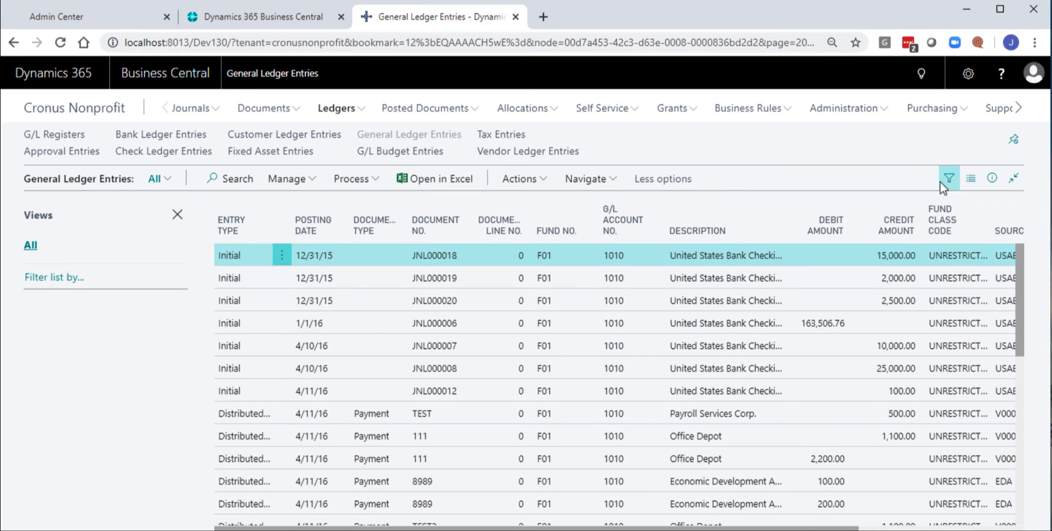
left_click(50, 279)
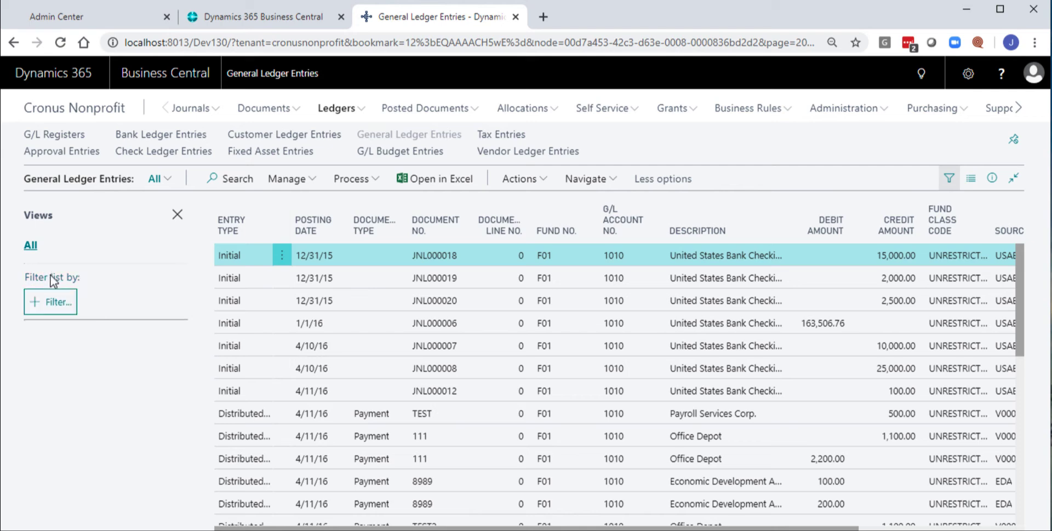
left_click(51, 303)
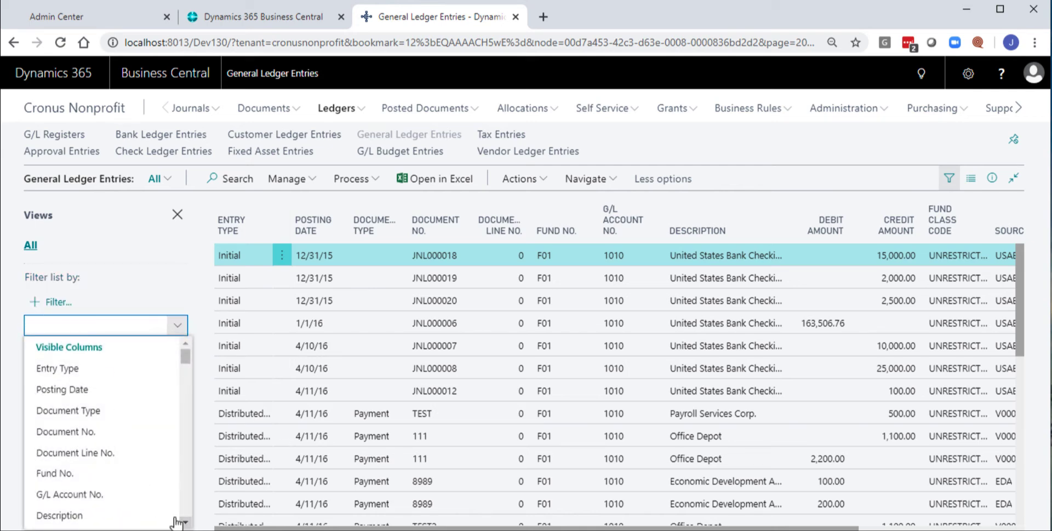
left_click(71, 474)
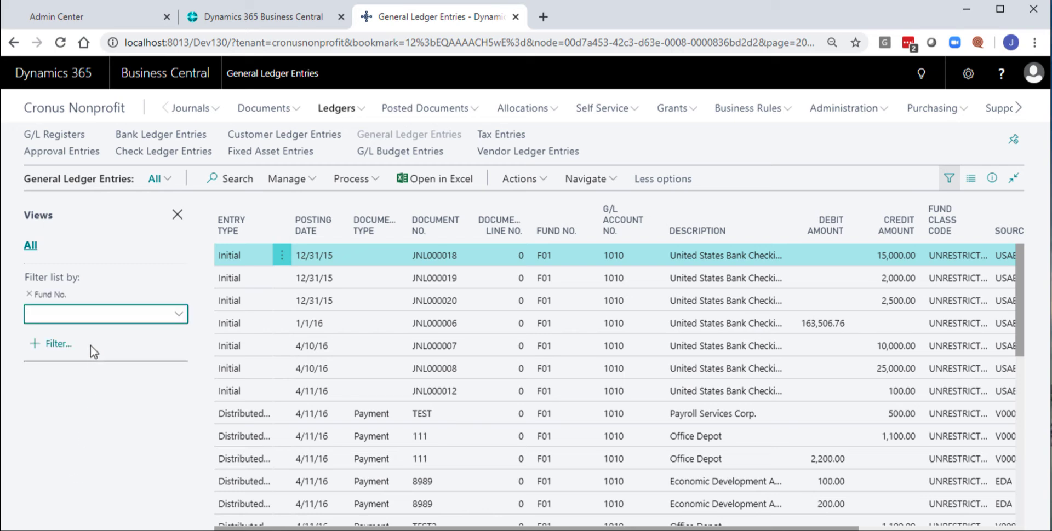
left_click(72, 313)
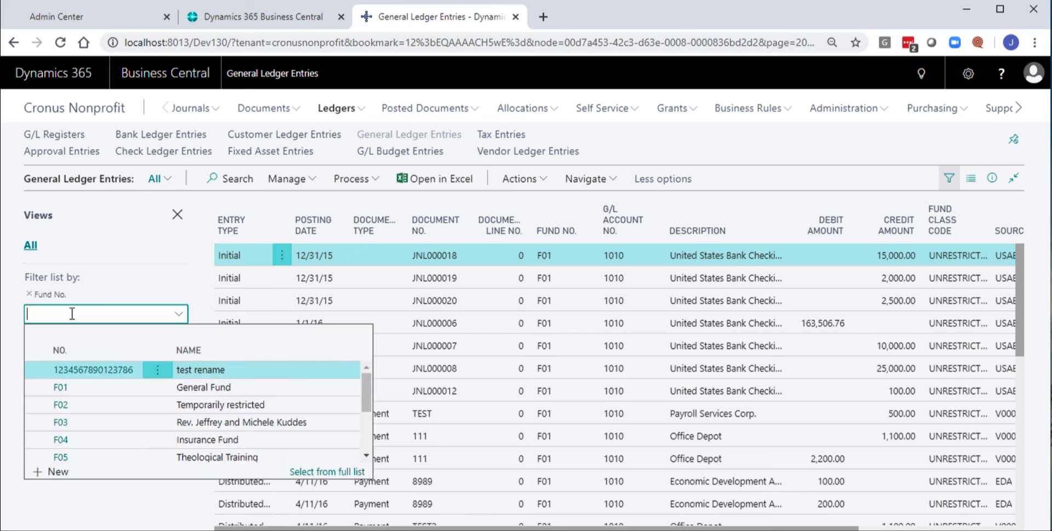
type("f01")
key("Return")
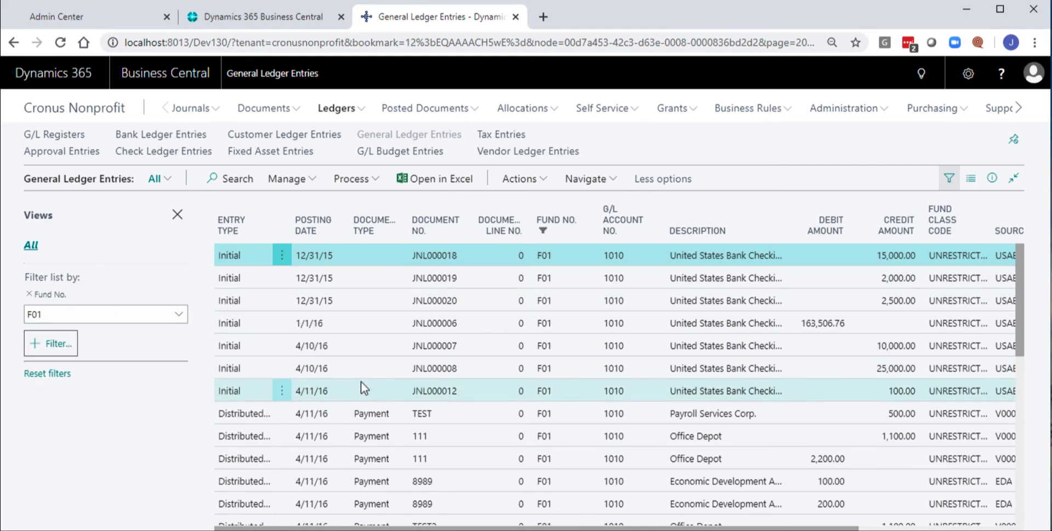
- Add a Department Code filter of ADM|IT to the general ledger entries
left_click(51, 343)
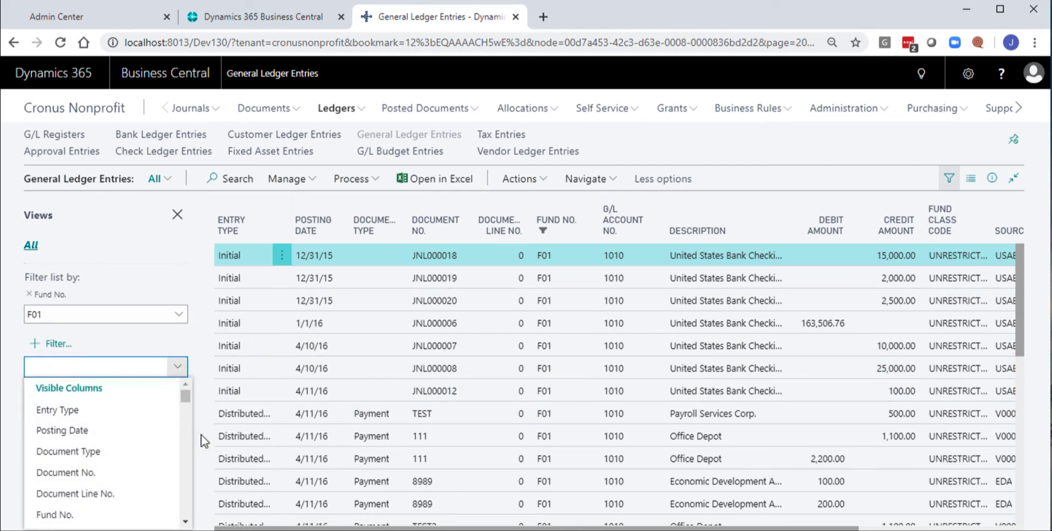
left_click(186, 522)
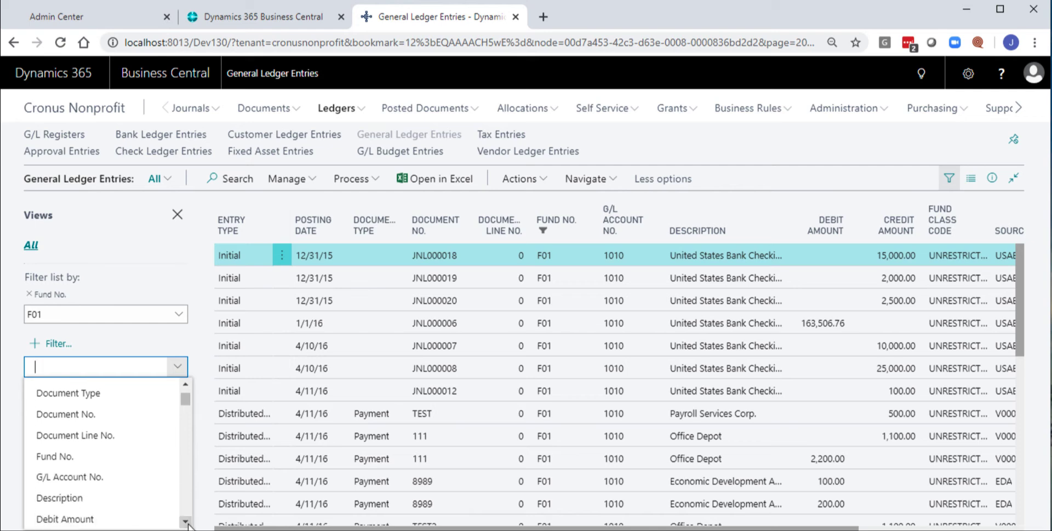
scroll(186, 522, "down", 5)
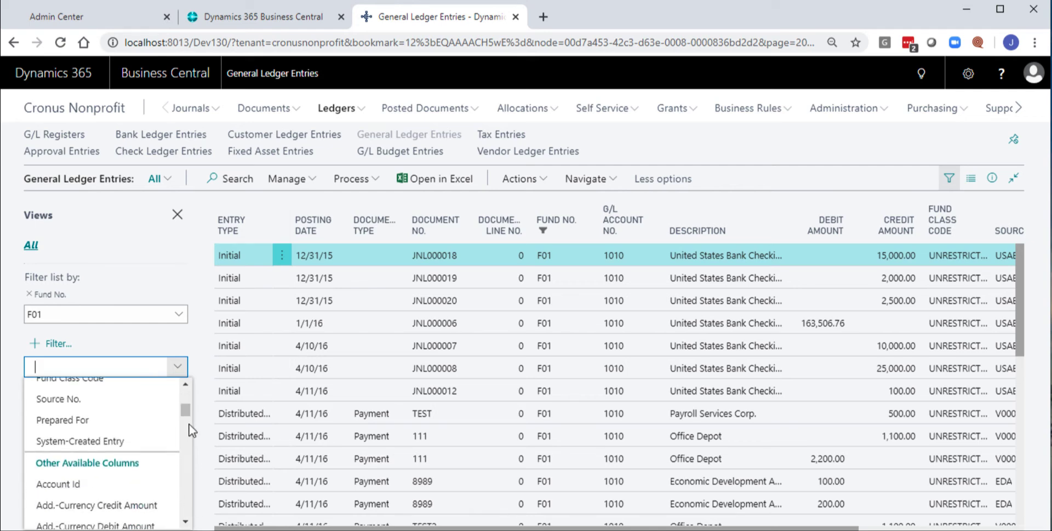
left_click_drag(185, 407, 187, 434)
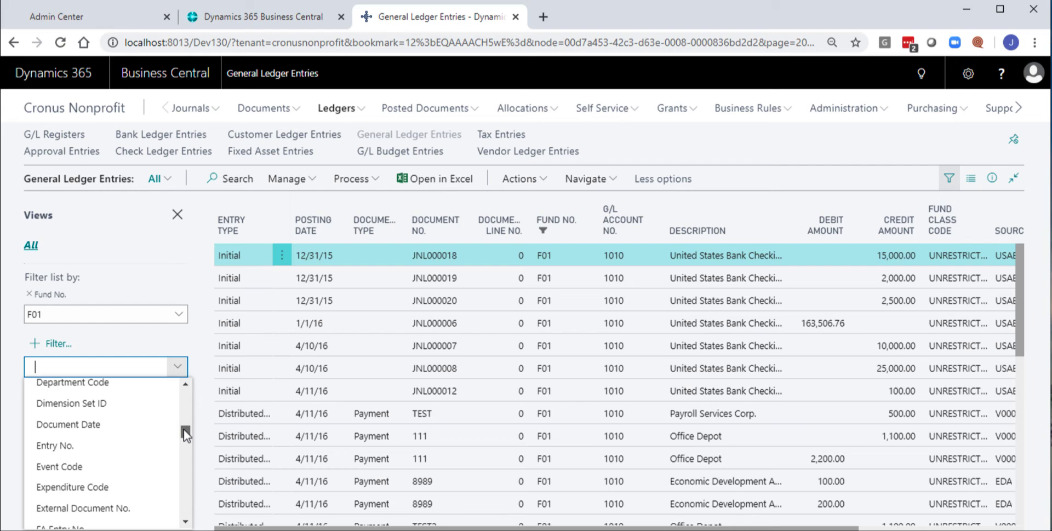
left_click(123, 385)
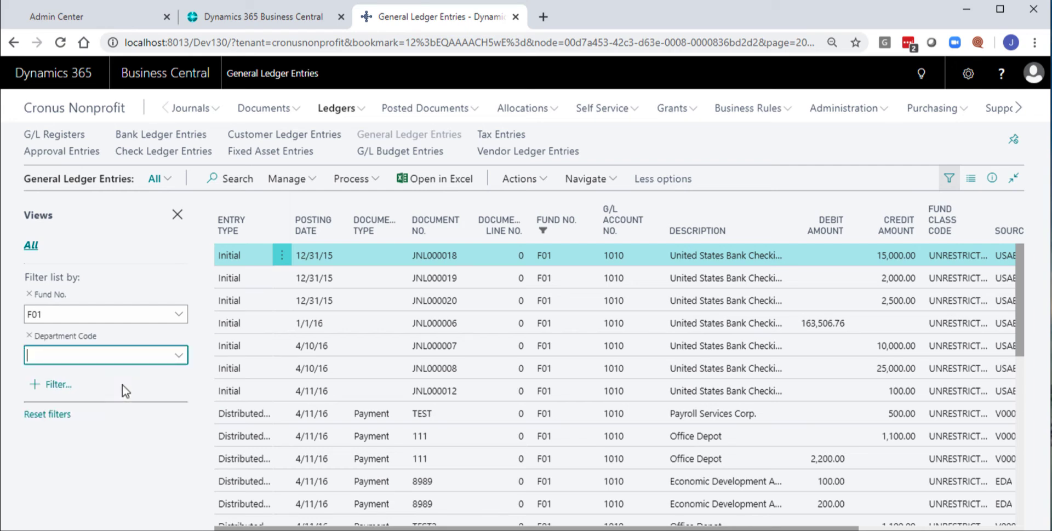
left_click(178, 359)
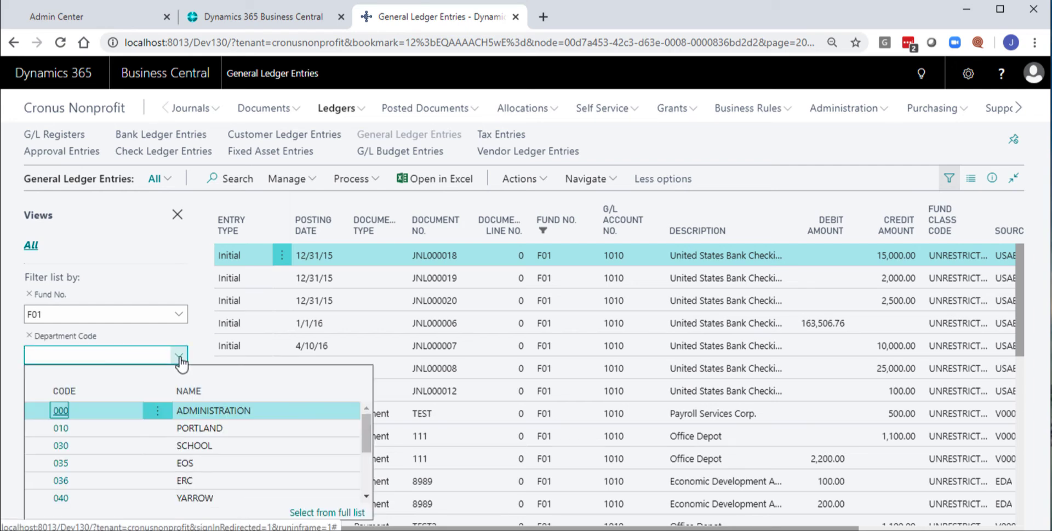
left_click(101, 357)
type("adm")
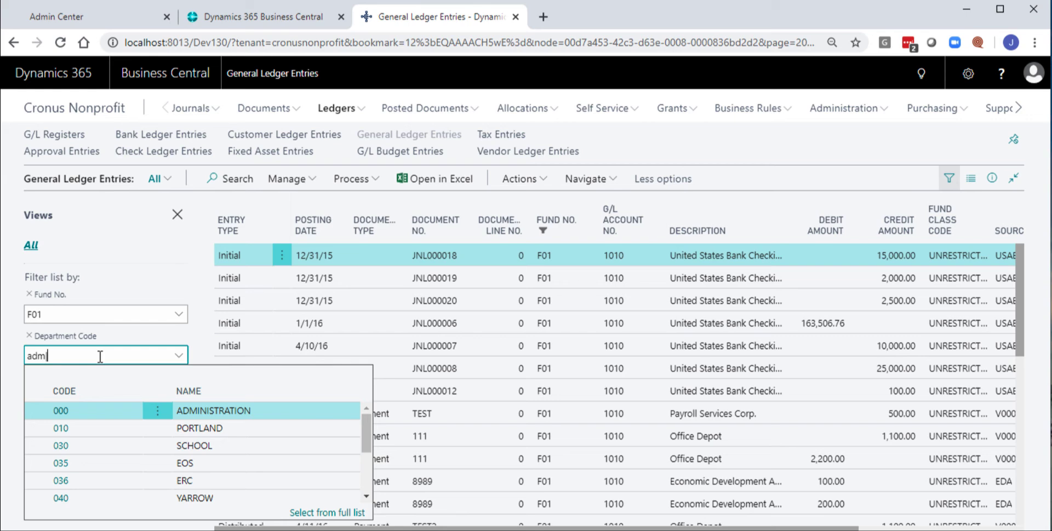
type("|IT")
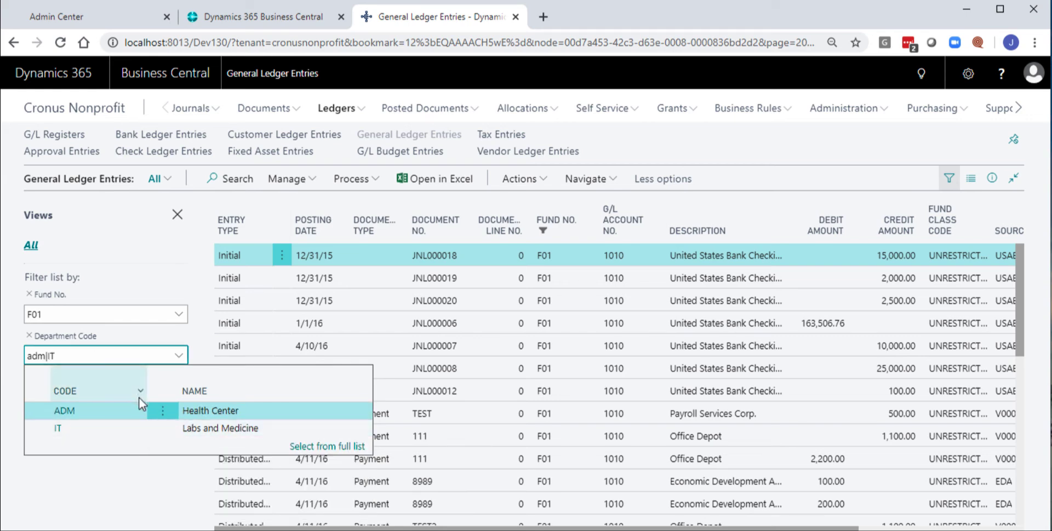
key("Return")
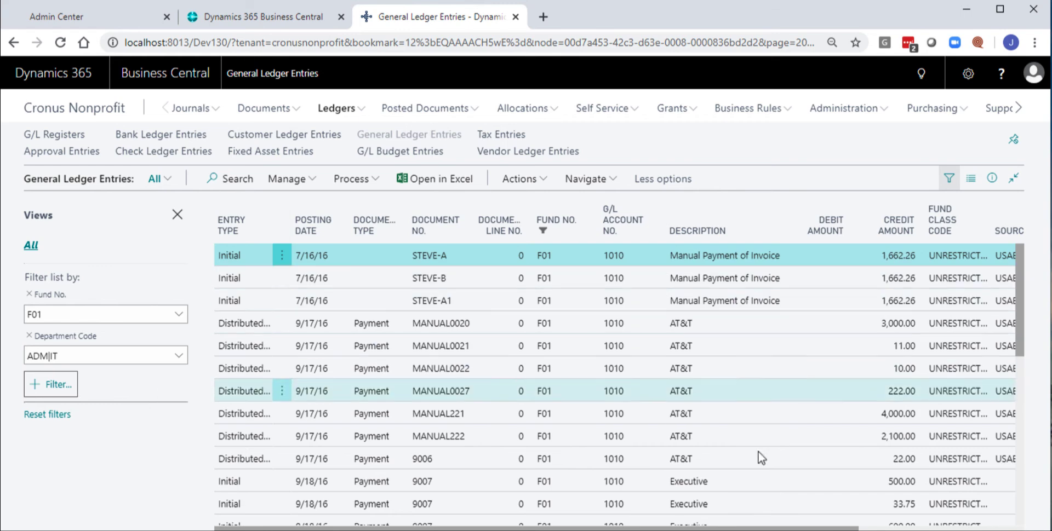
- Sort the filtered ledger entries by posting date in descending order
mouse_move(1016, 321)
left_mouse_down()
mouse_move(1011, 488)
mouse_move(1014, 303)
left_mouse_up()
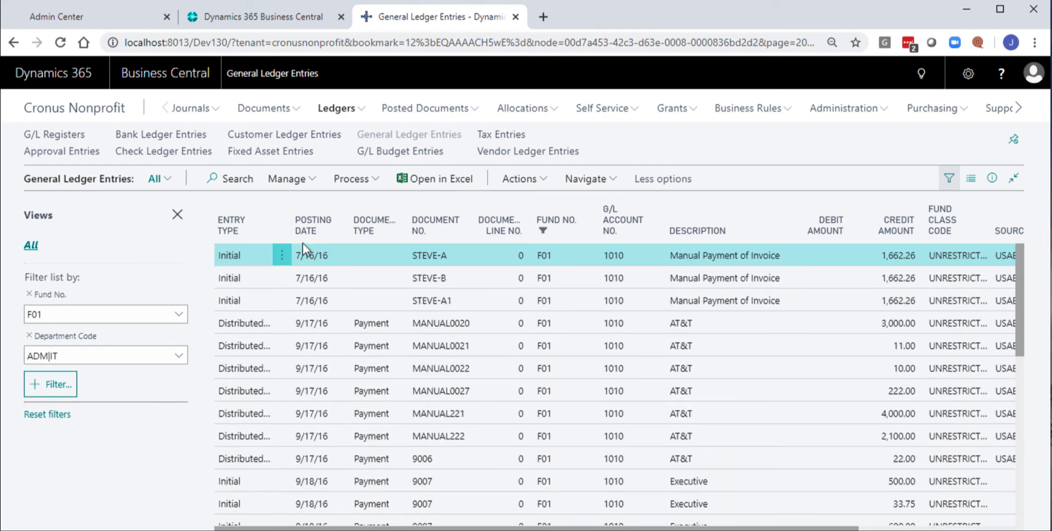
left_click(316, 229)
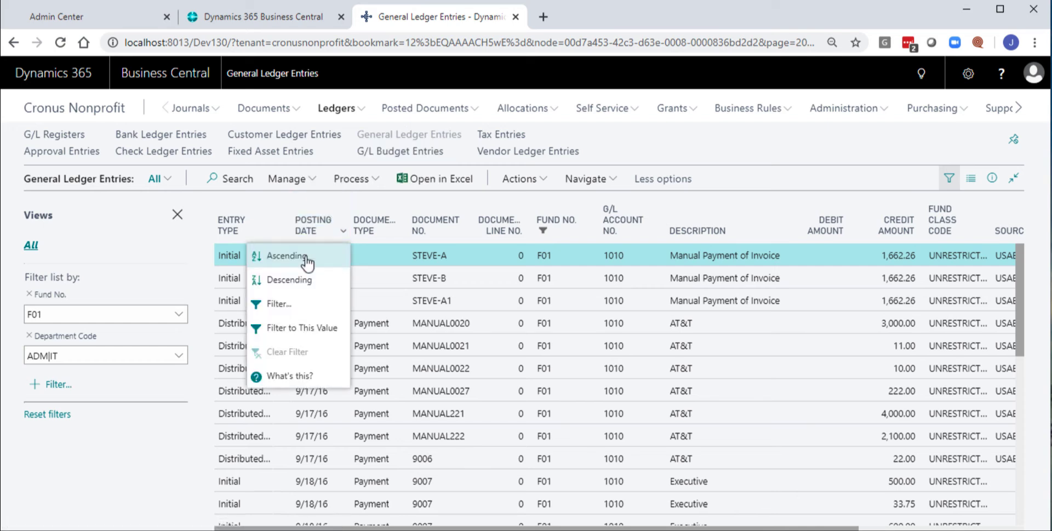
left_click(301, 284)
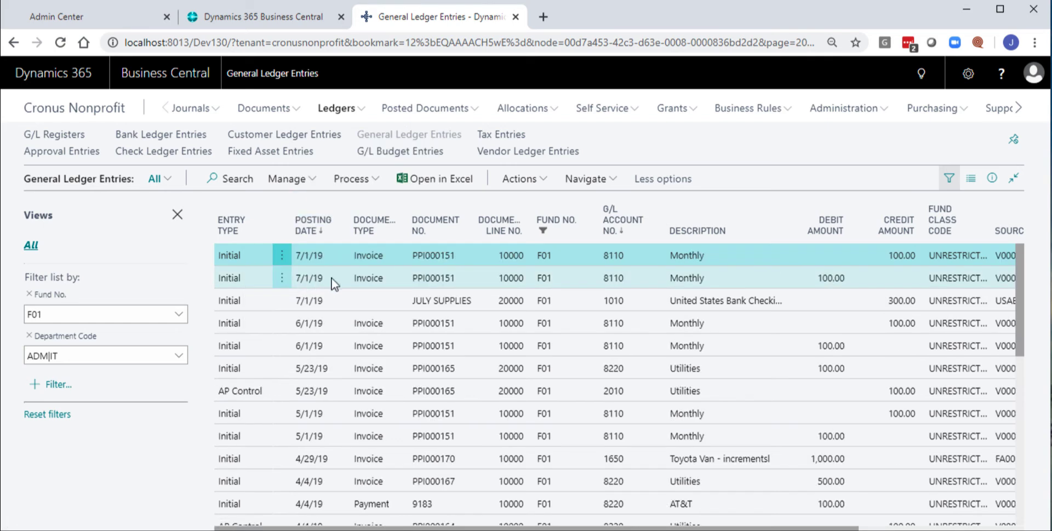
- Filter the ledger entries to document number PPI000151 and look through the matching entries
left_click(463, 255)
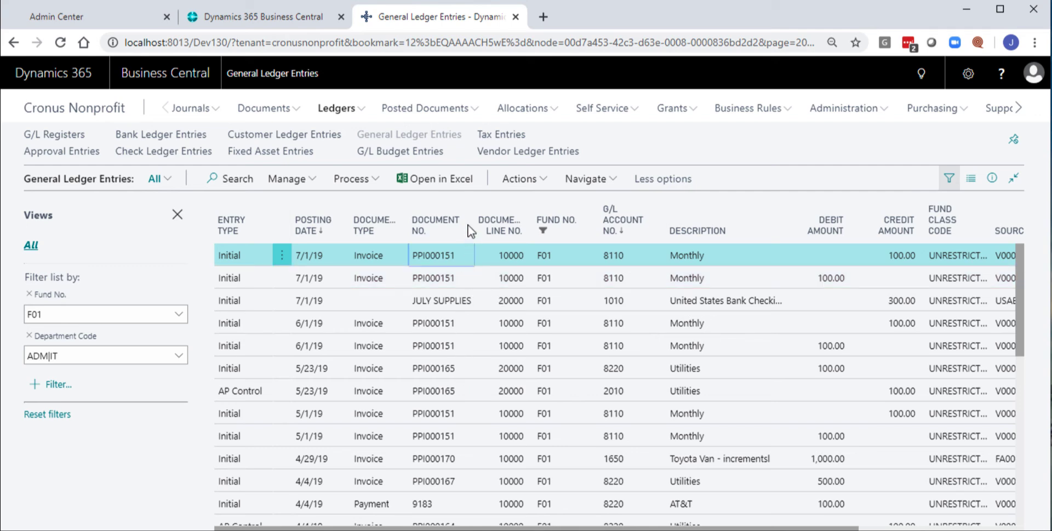
left_click(470, 229)
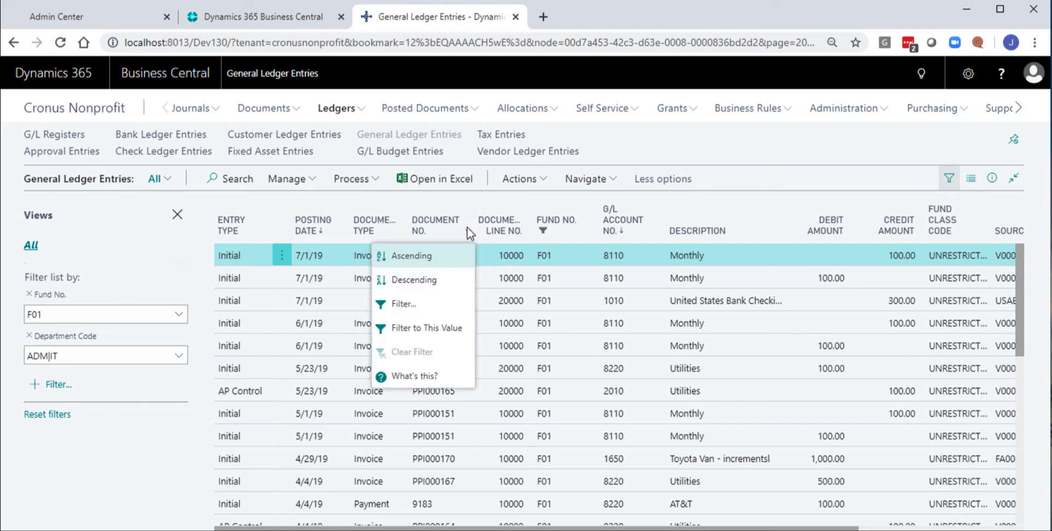
left_click(434, 327)
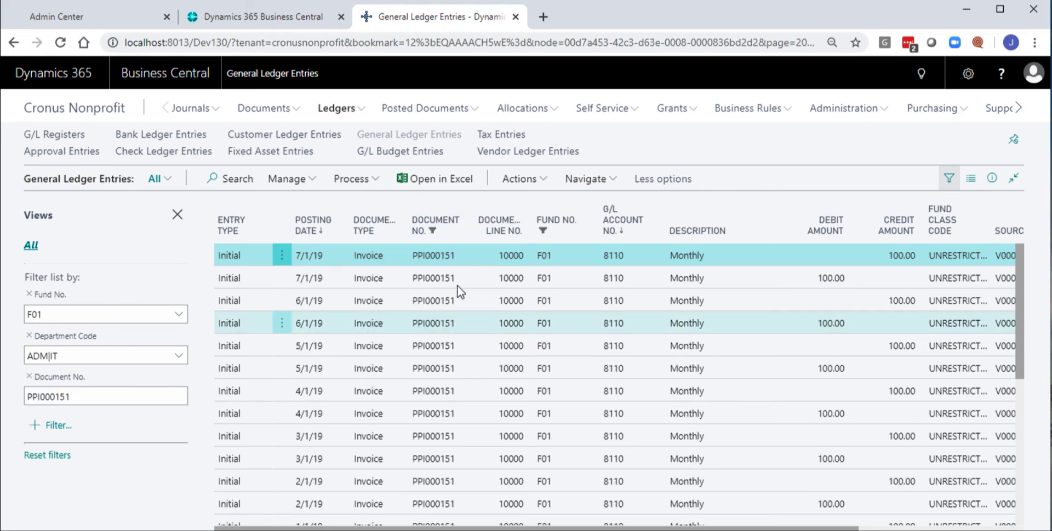
scroll(459, 272, "down", 5)
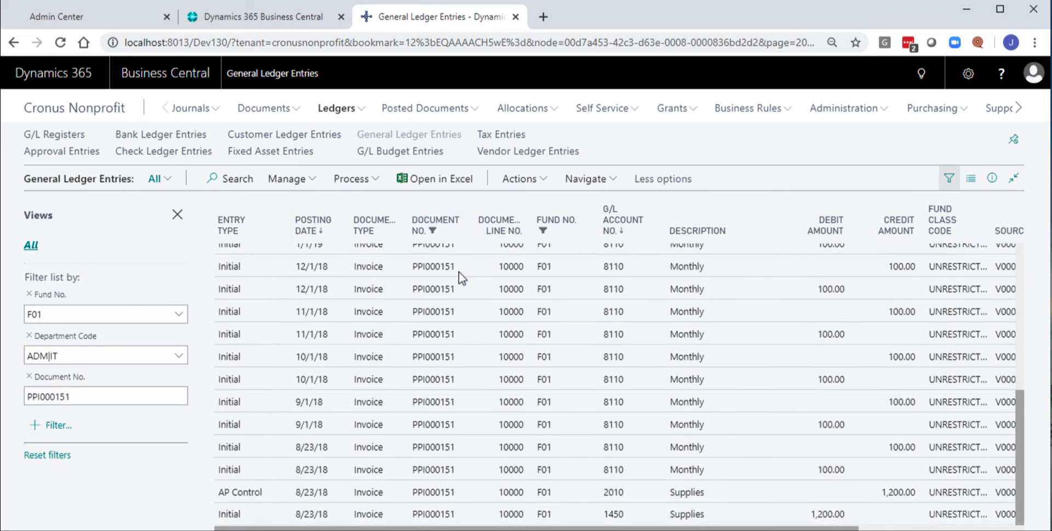
scroll(458, 272, "up", 5)
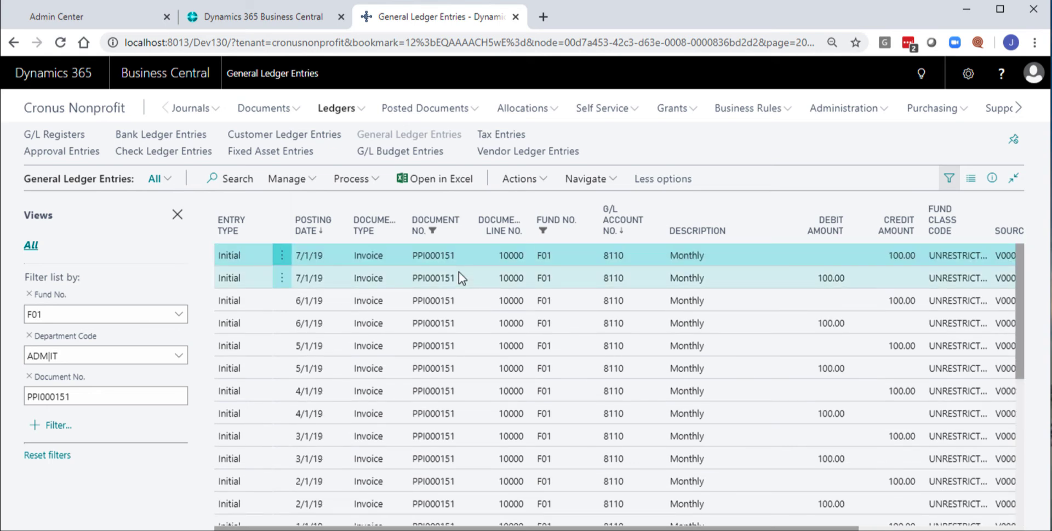
- Export the filtered ledger entries to Excel, open the downloaded workbook, and view the filter choices of the G/L Account No. column
left_click(441, 179)
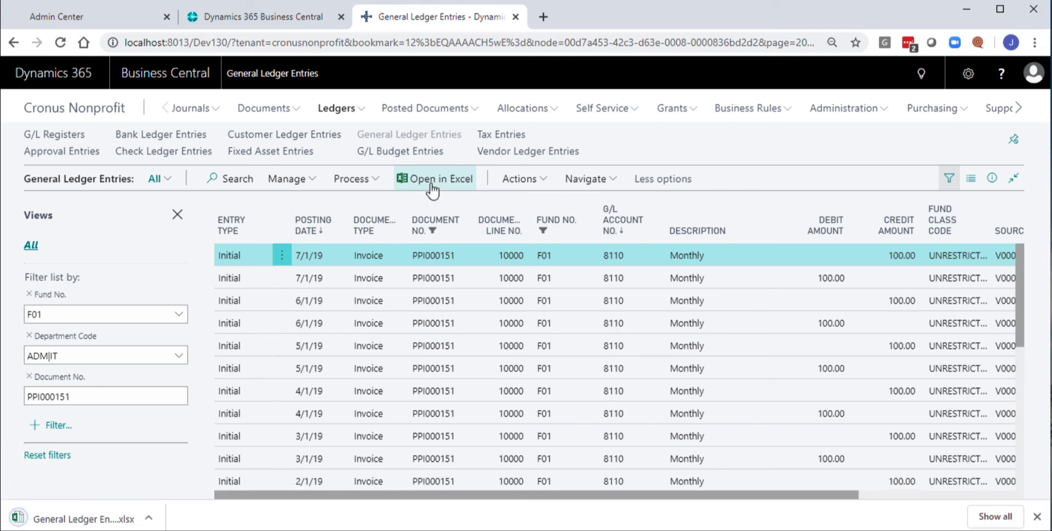
left_click(20, 522)
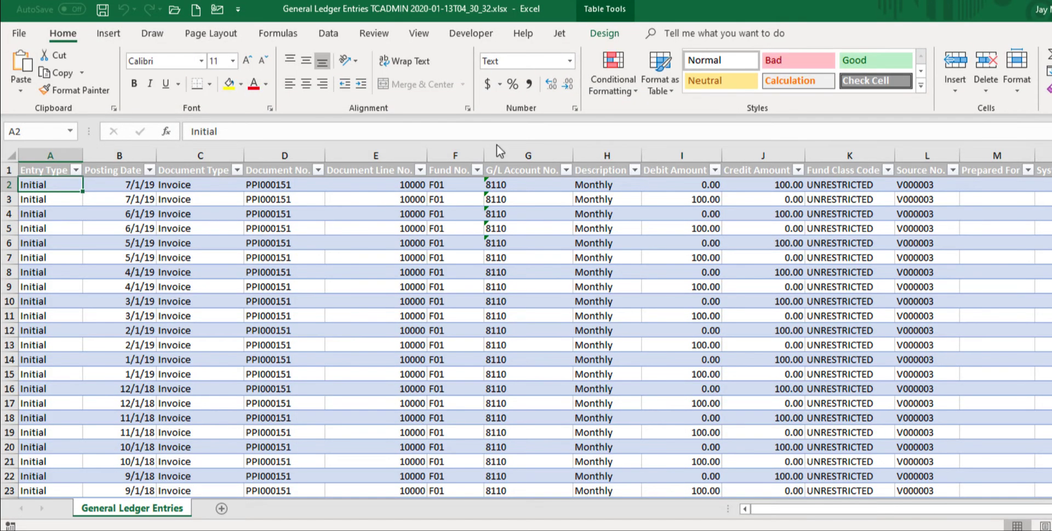
left_click(566, 170)
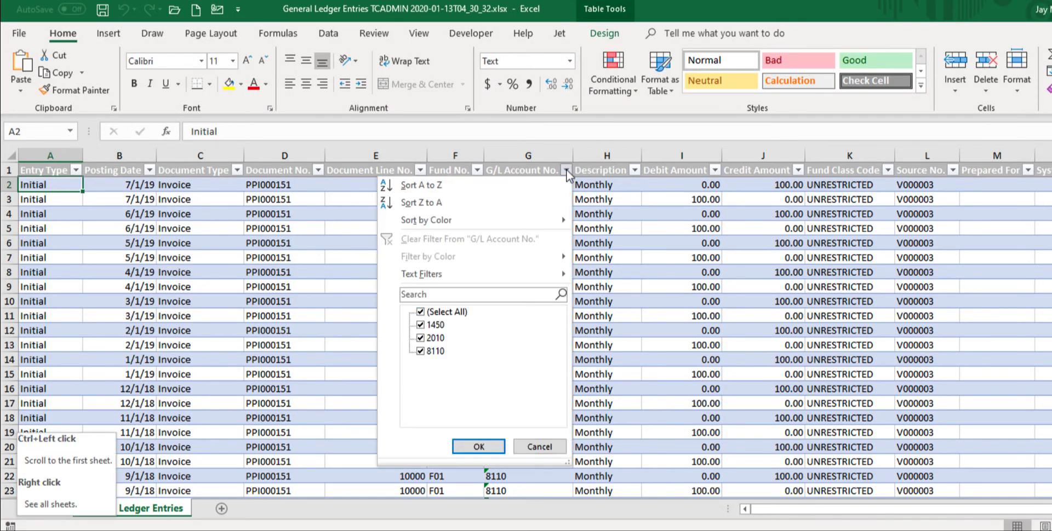
left_click(566, 171)
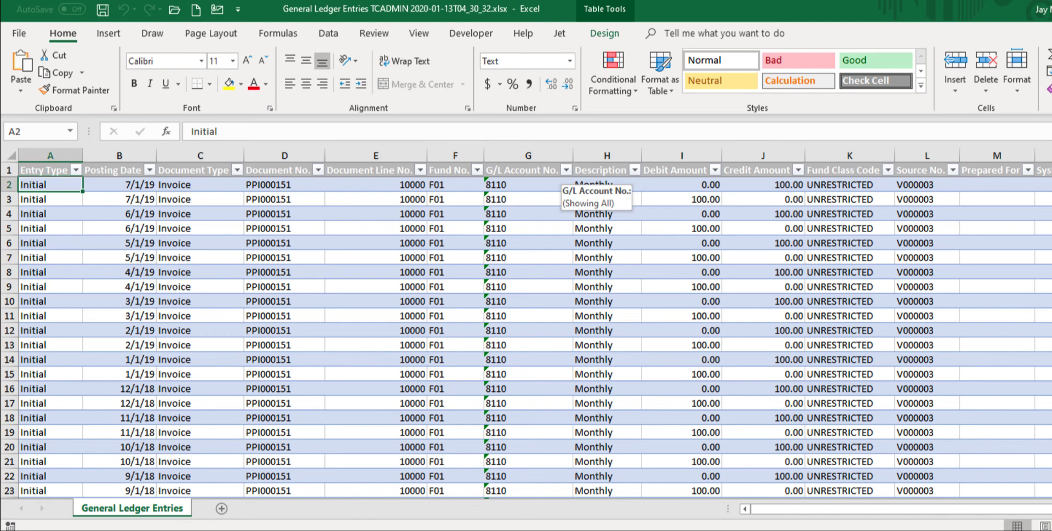
- Switch back to Business Central, return to the Role Center, and open the overview of the SOA account schedule
key("alt+Tab")
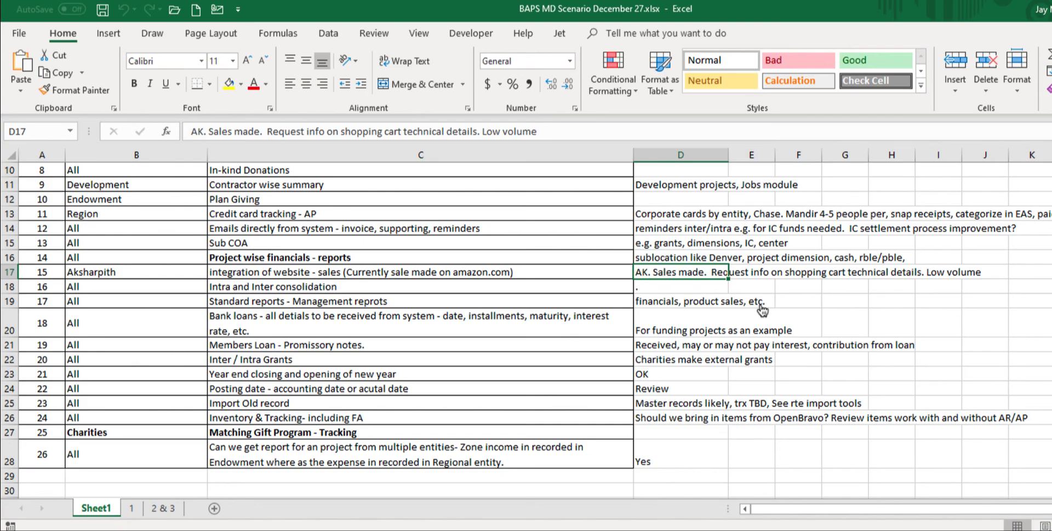
key("alt+Tab")
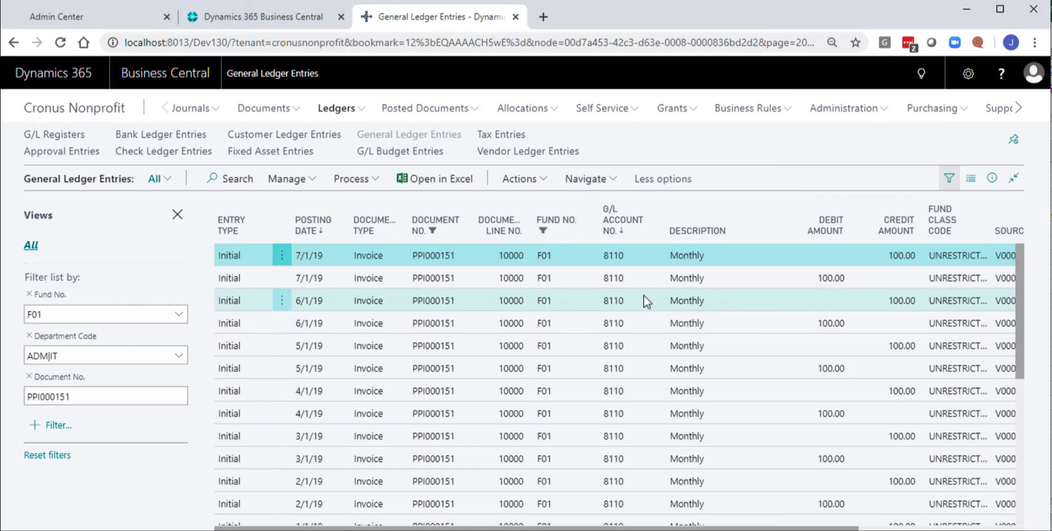
left_click(101, 112)
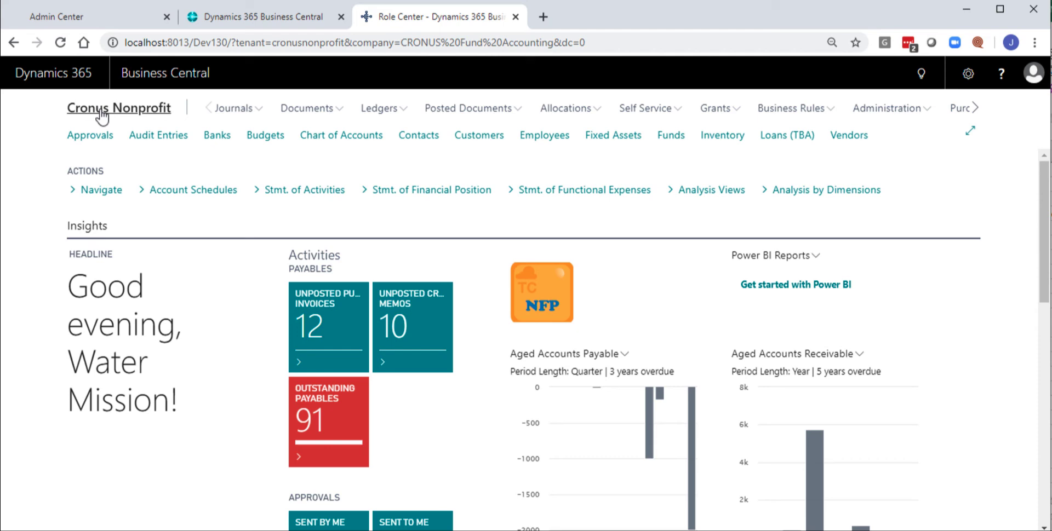
left_click(218, 191)
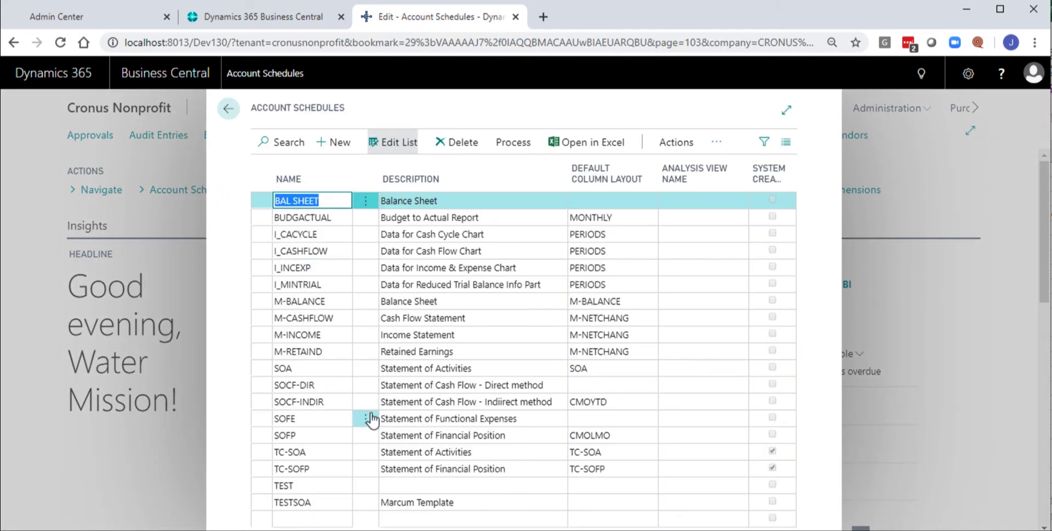
left_click(319, 368)
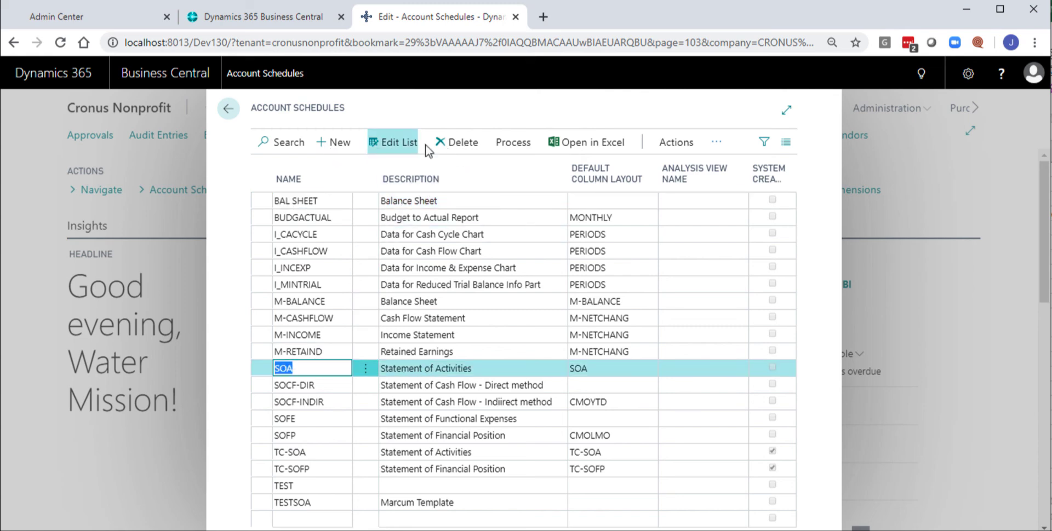
left_click(504, 147)
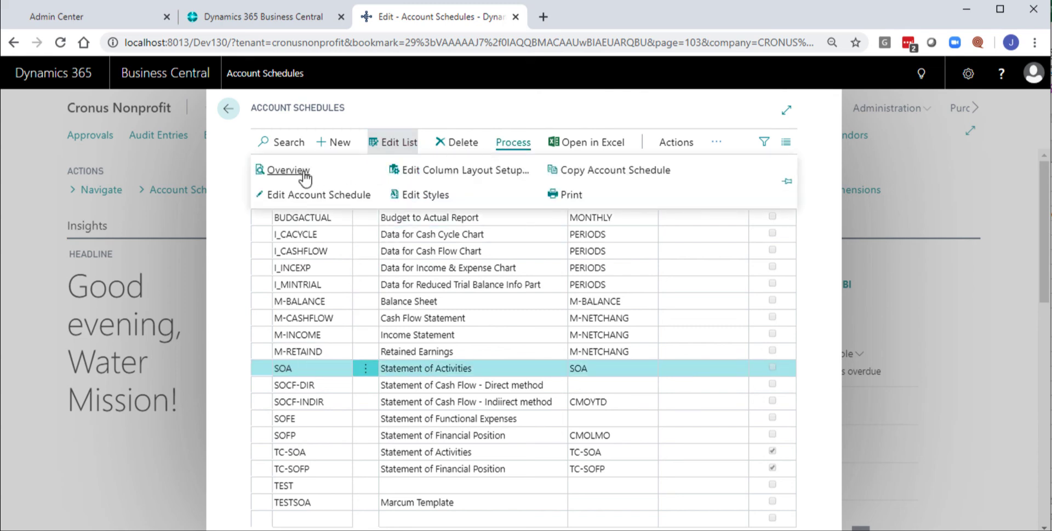
left_click(289, 171)
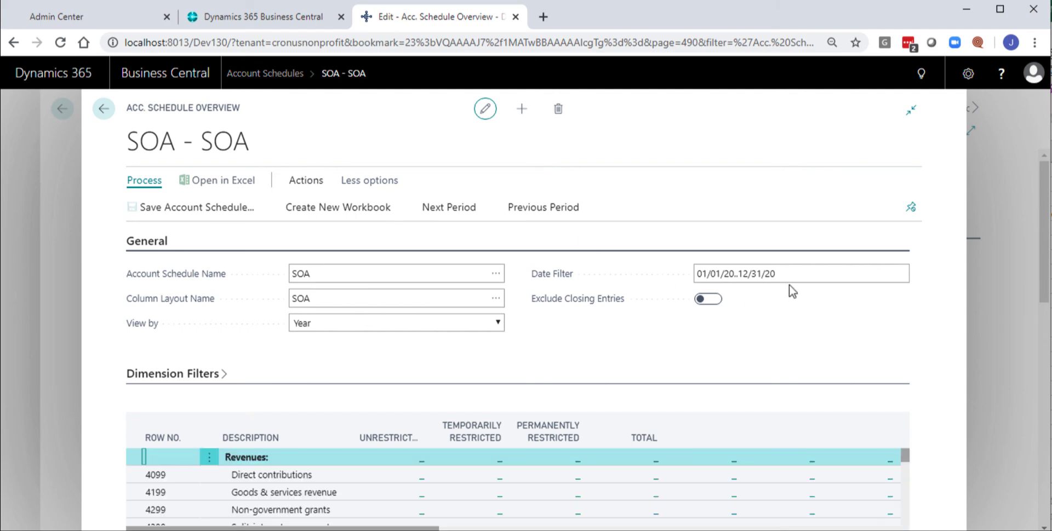
- Set the date filter of the account schedule overview to 01/01/16..12/31/16
left_click(781, 273)
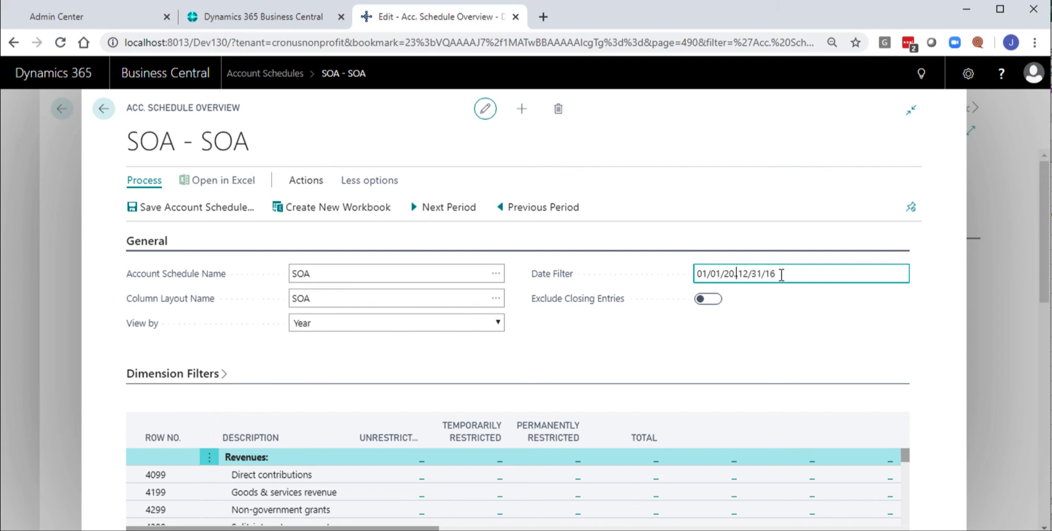
key("BackSpace")
key("BackSpace")
type("16")
key("Tab")
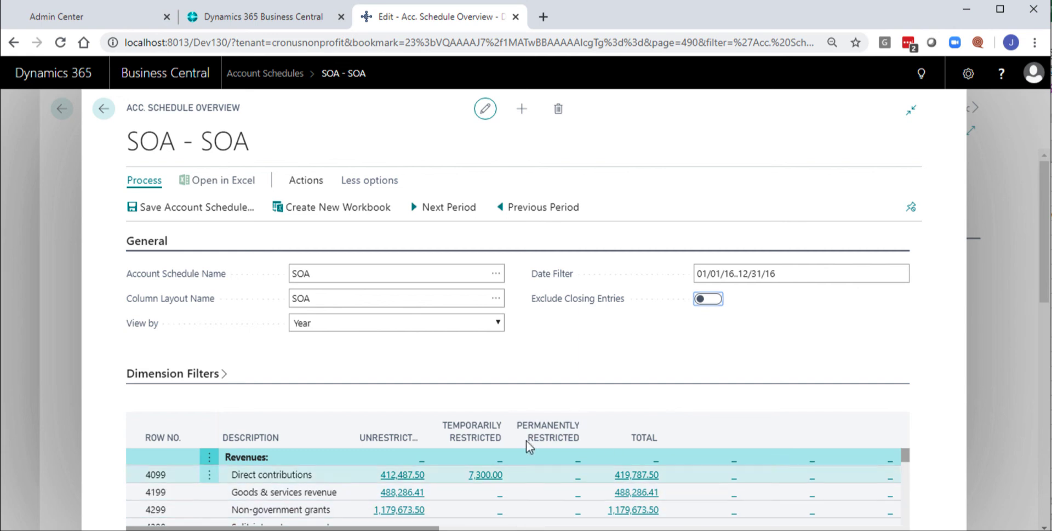
- Change the column layout of the SOA overview to TC-DEPARTM and look through the rows by department
left_click(496, 303)
left_click(497, 302)
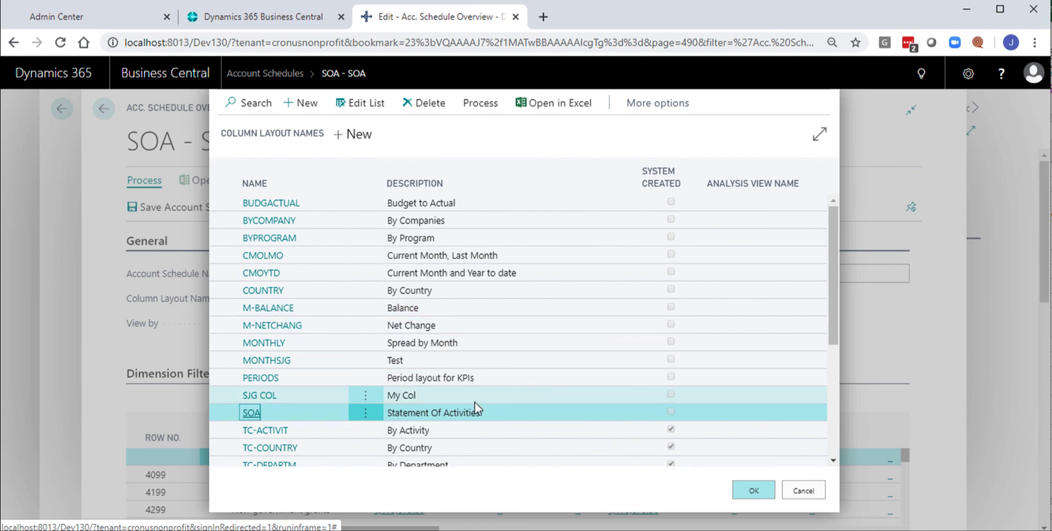
left_click(833, 460)
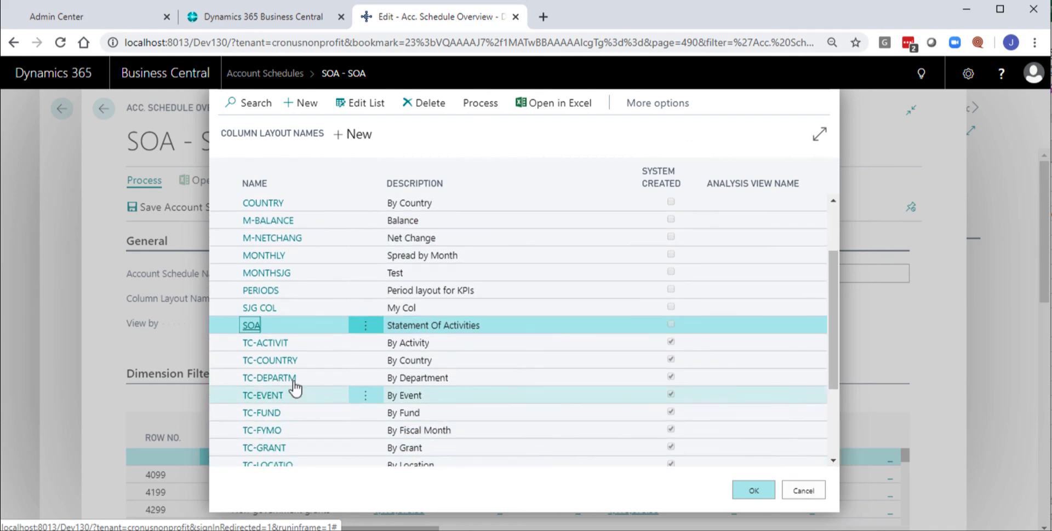
left_click(270, 380)
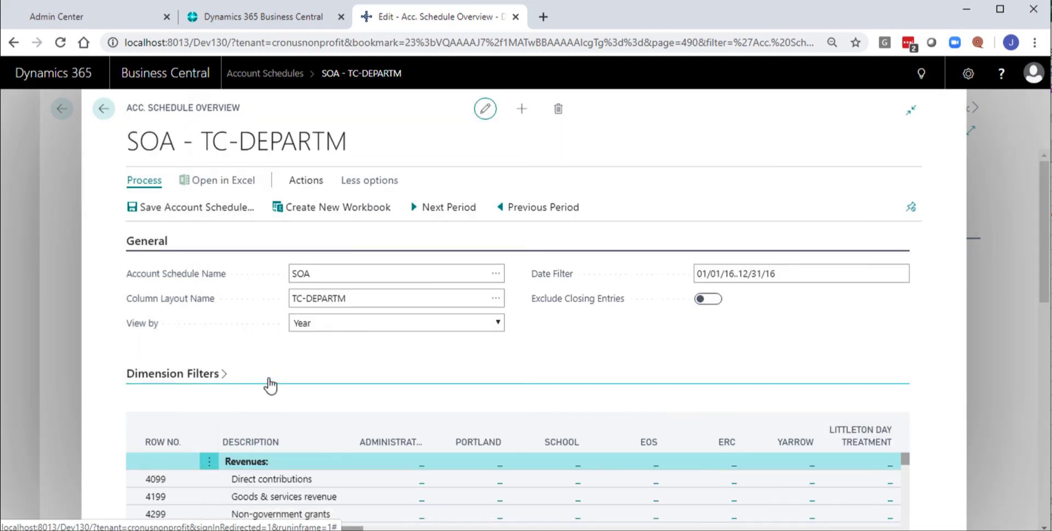
scroll(821, 509, "down", 5)
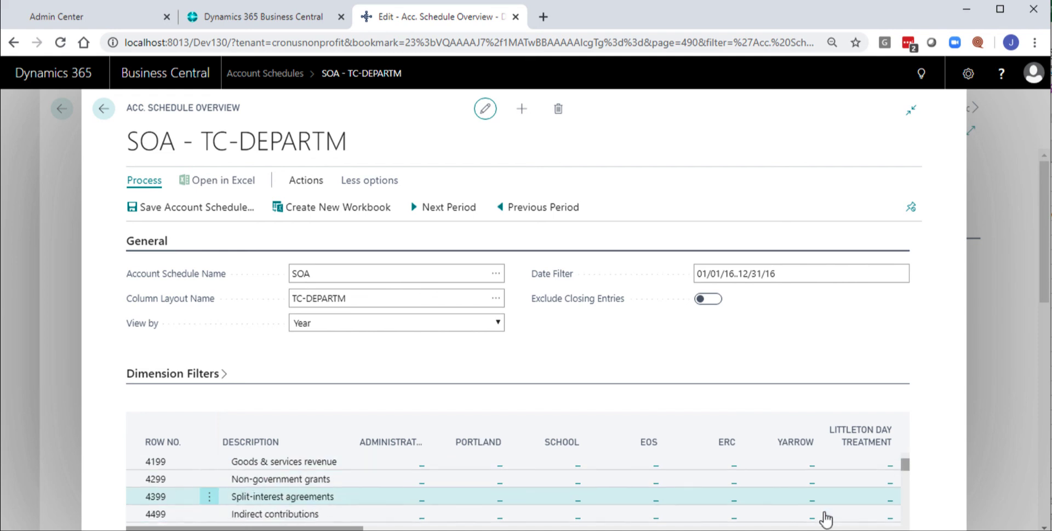
scroll(811, 509, "down", 2)
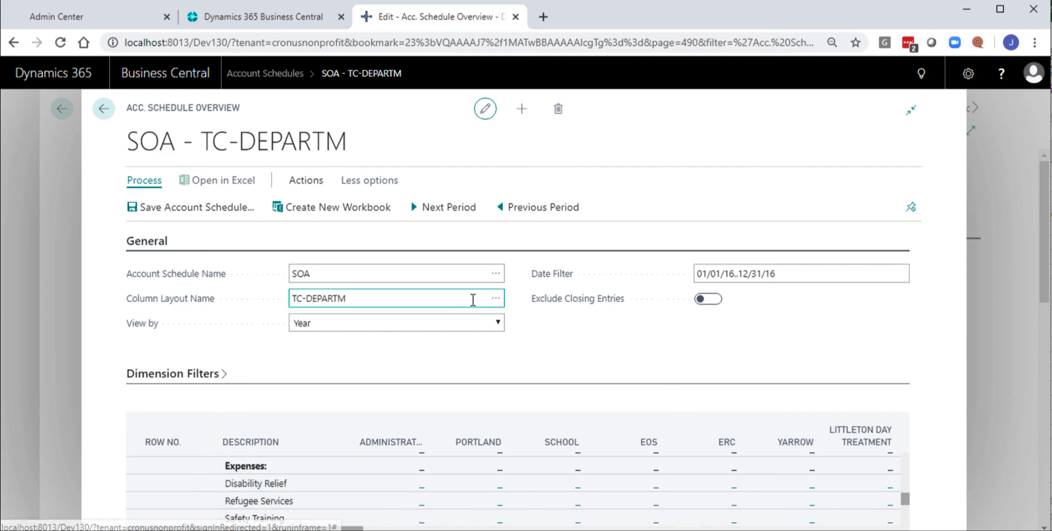
- Change the column layout of the SOA account schedule overview to TC-FYMO, by fiscal month
left_click(496, 299)
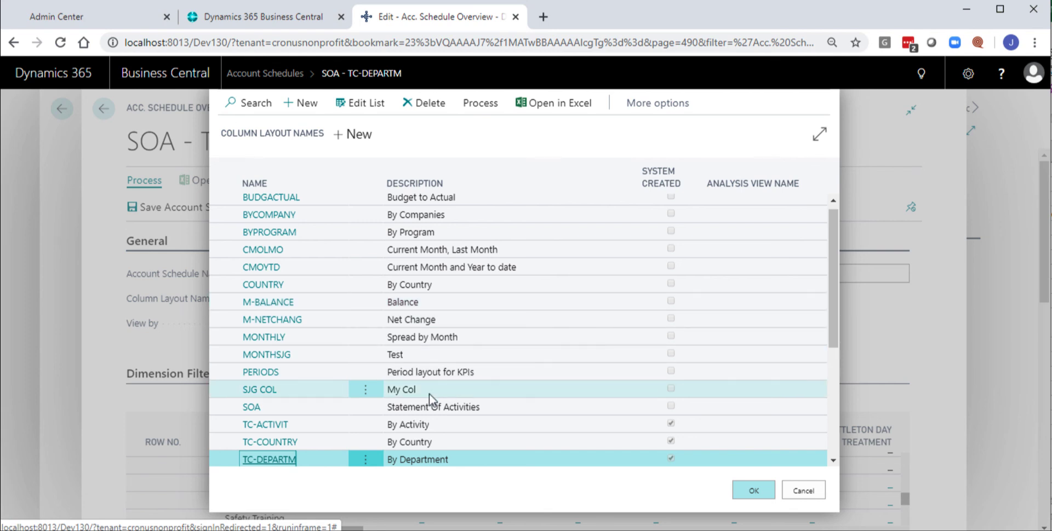
left_click_drag(832, 460, 833, 461)
left_click(833, 463)
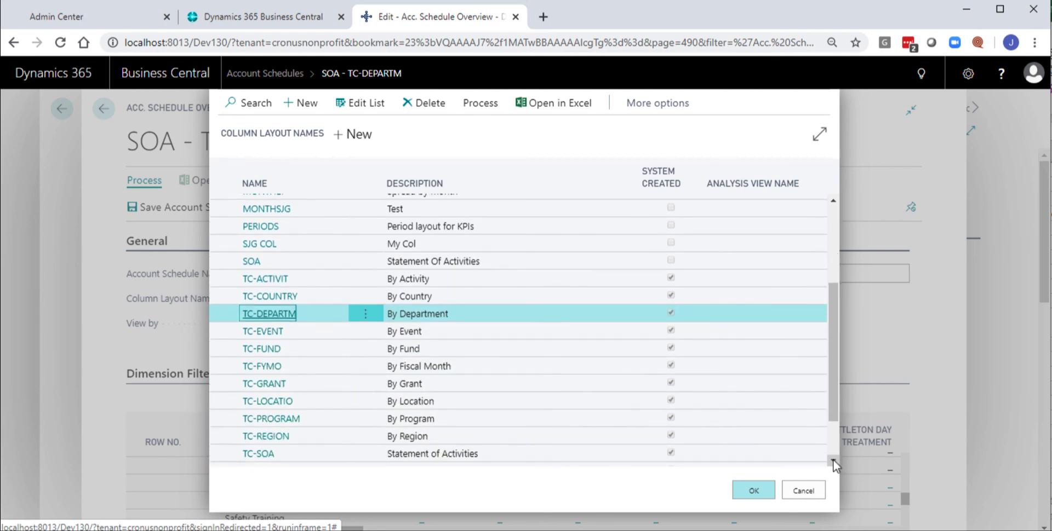
left_click(833, 463)
left_click(833, 463)
left_click(833, 463)
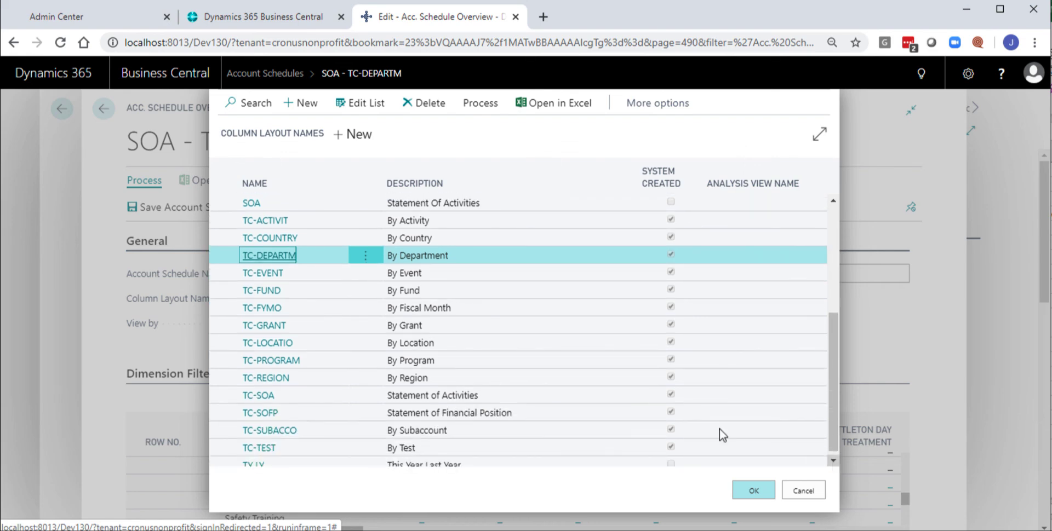
left_click(267, 311)
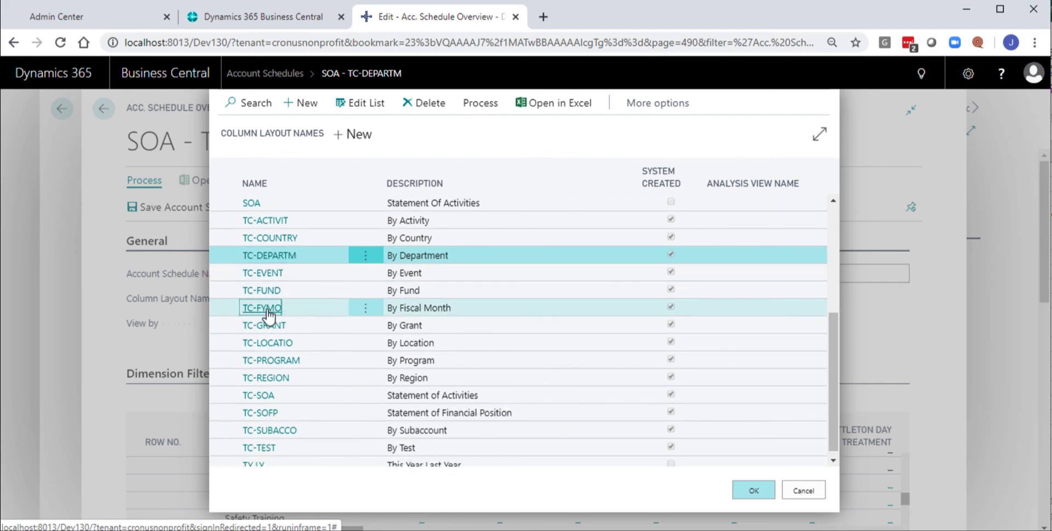
left_click(268, 310)
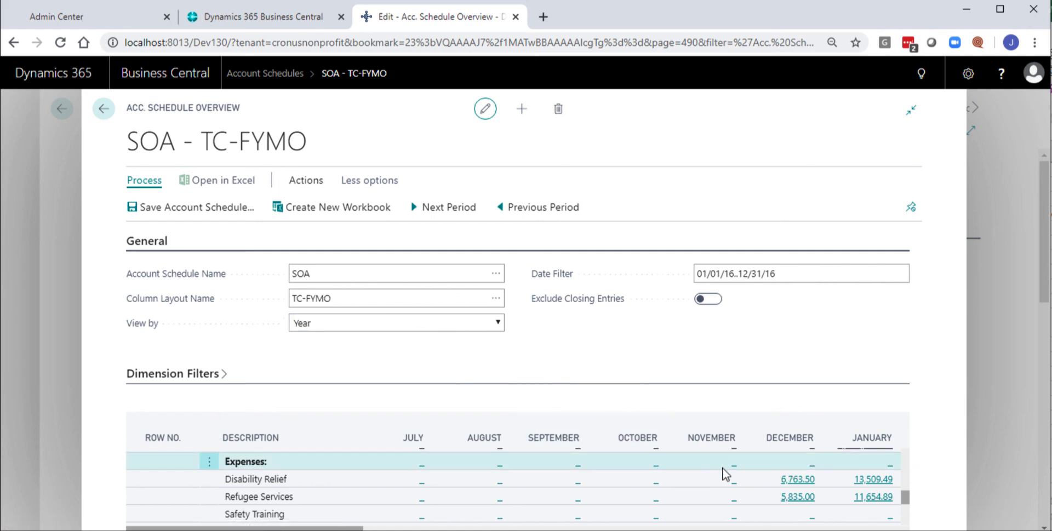
- Drill down from the January amount of Direct contributions through account 4099's actual amount to the underlying general ledger entries
scroll(723, 470, "down", 5)
scroll(576, 513, "up", 5)
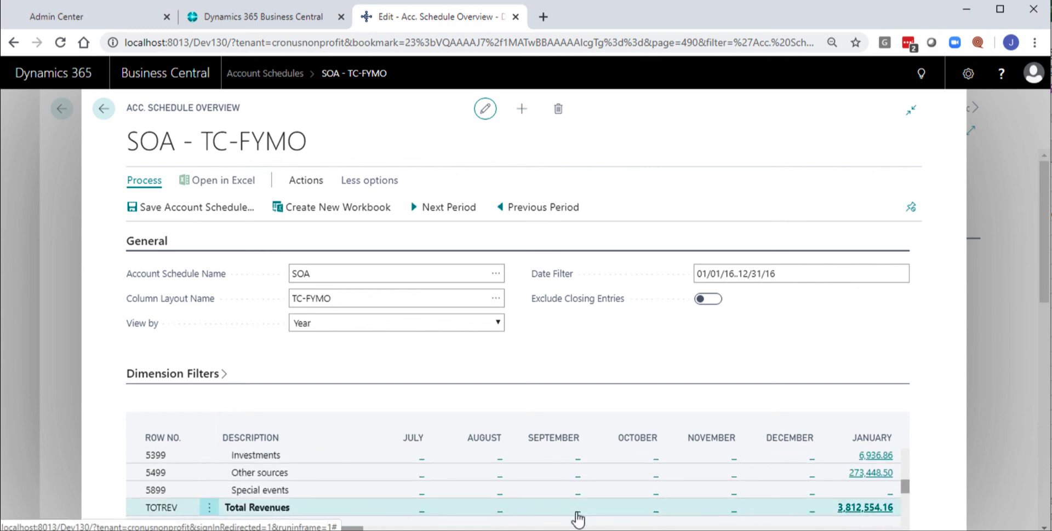
scroll(493, 468, "up", 2)
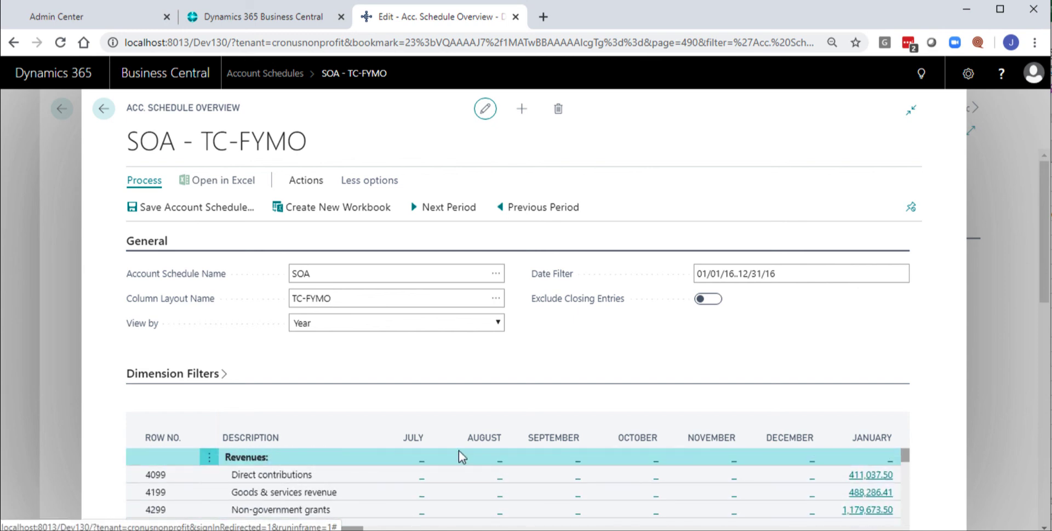
left_click(865, 475)
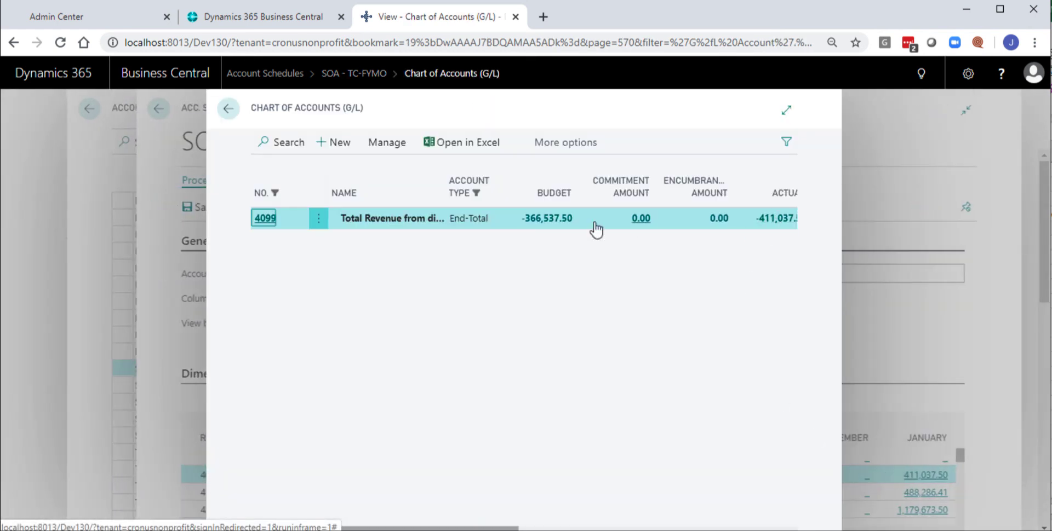
left_click(775, 219)
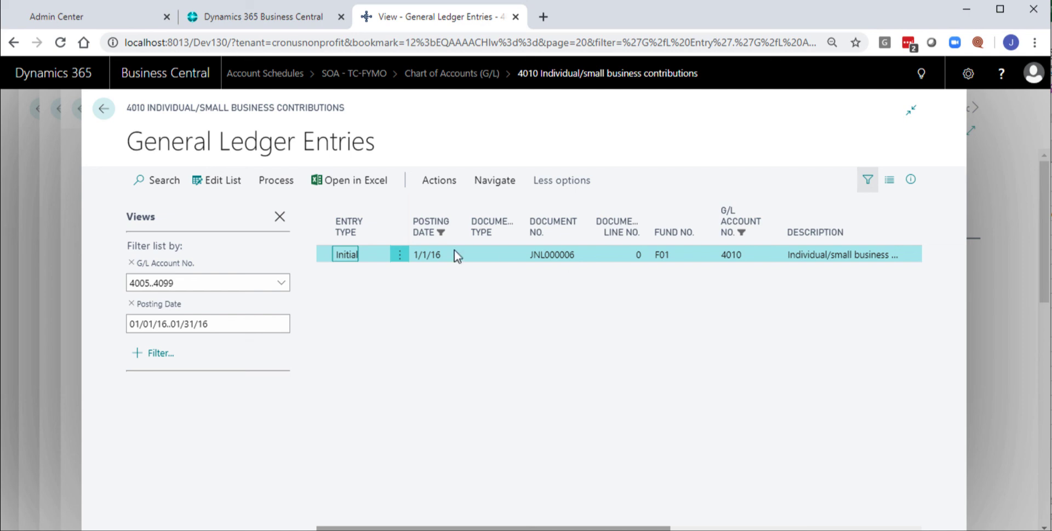
- Close the ledger entries, chart of accounts, SOA overview and account schedules list to return to the Role Center
left_click(101, 110)
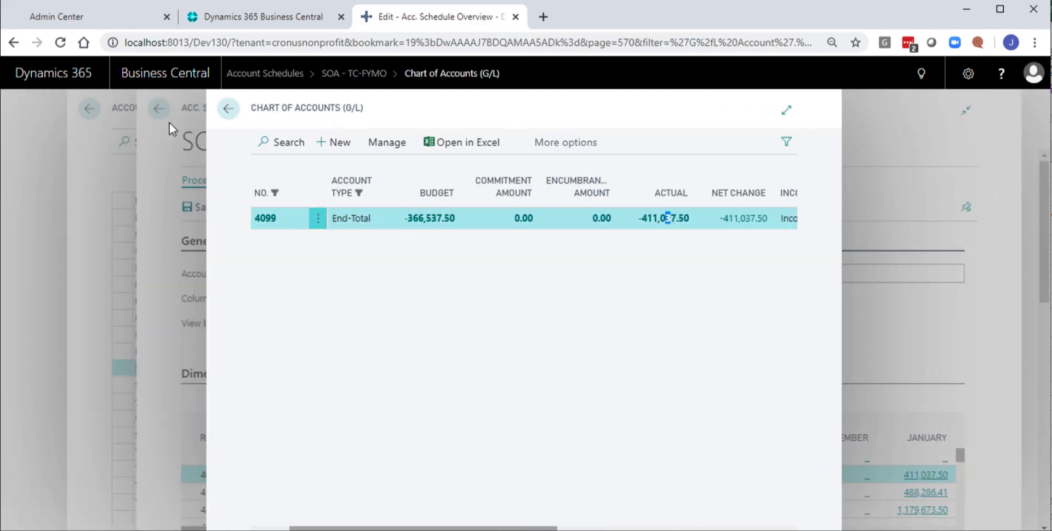
left_click(225, 109)
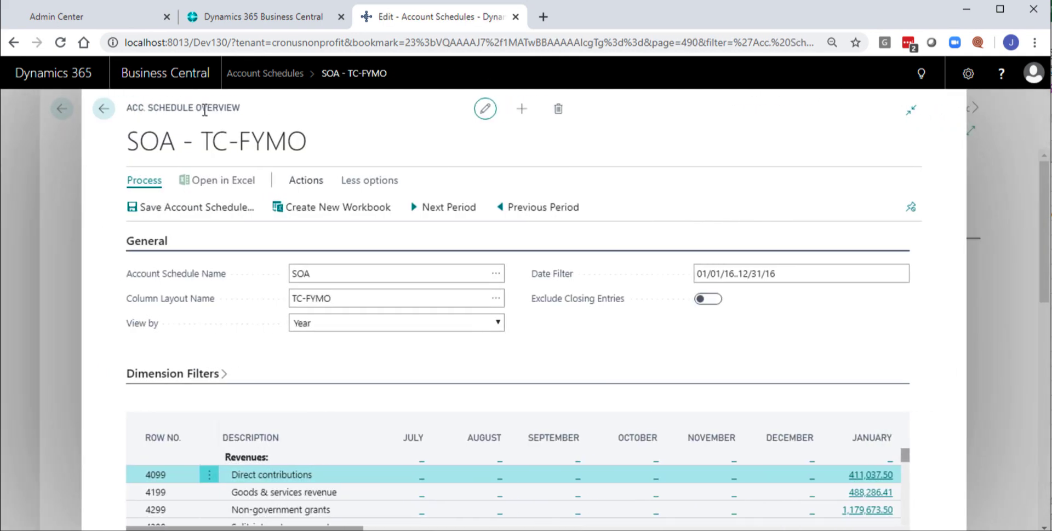
left_click(103, 109)
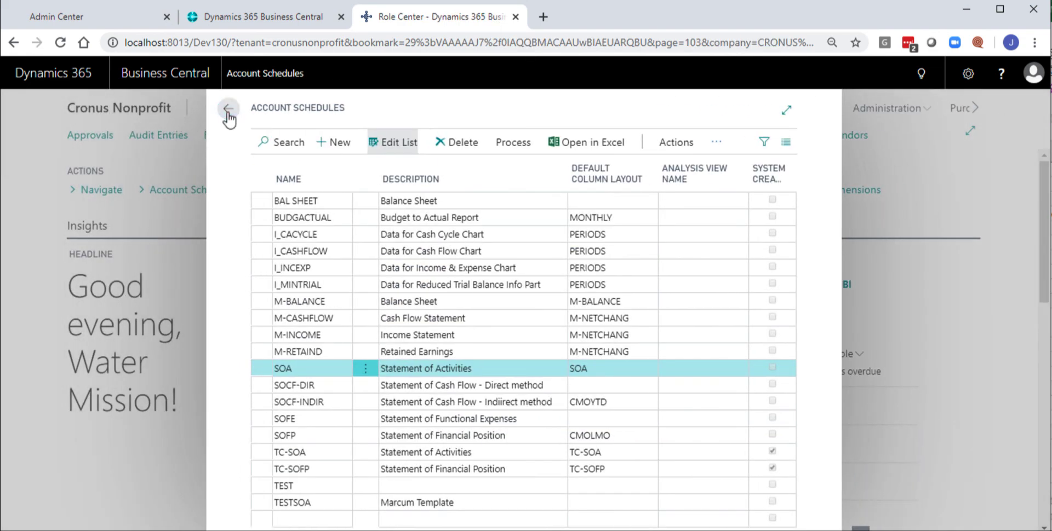
left_click(227, 110)
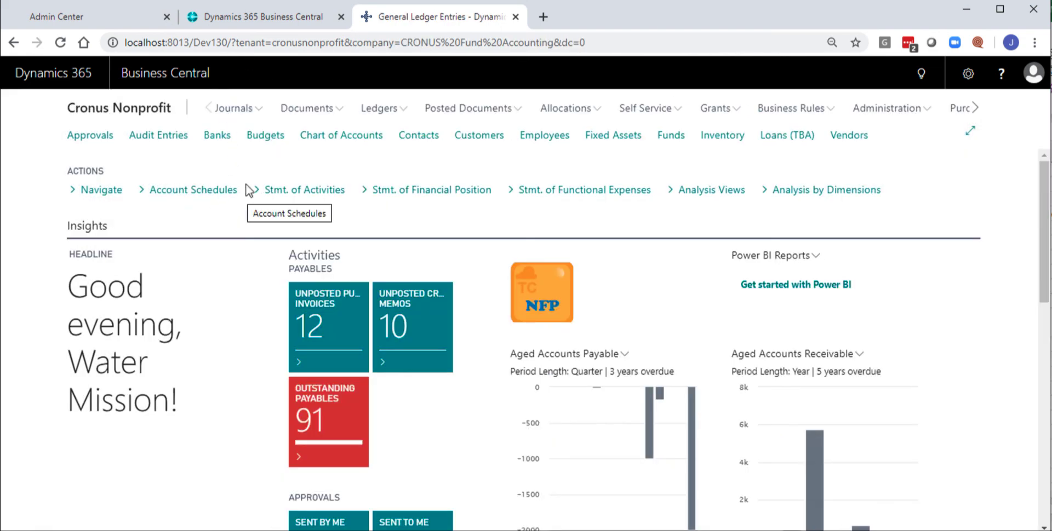
left_click(730, 0)
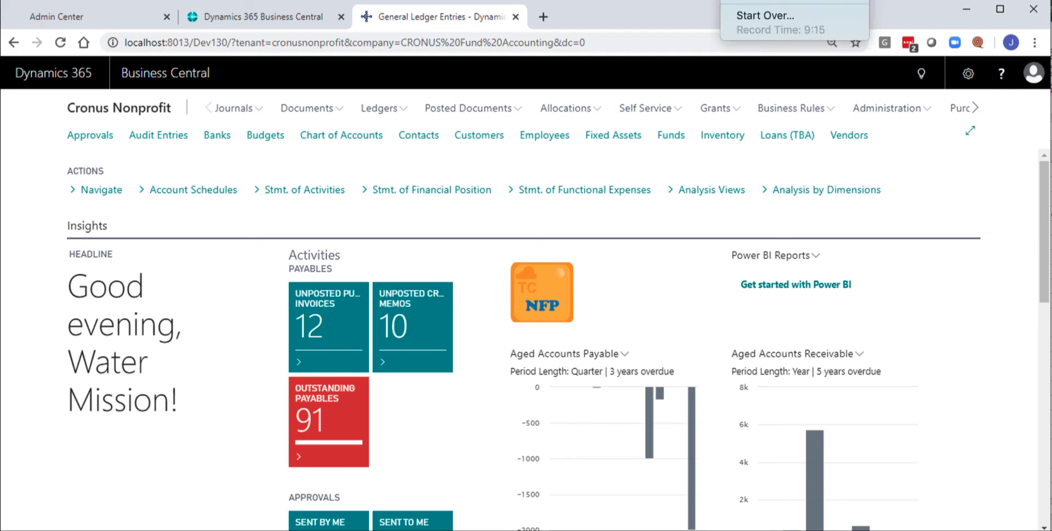